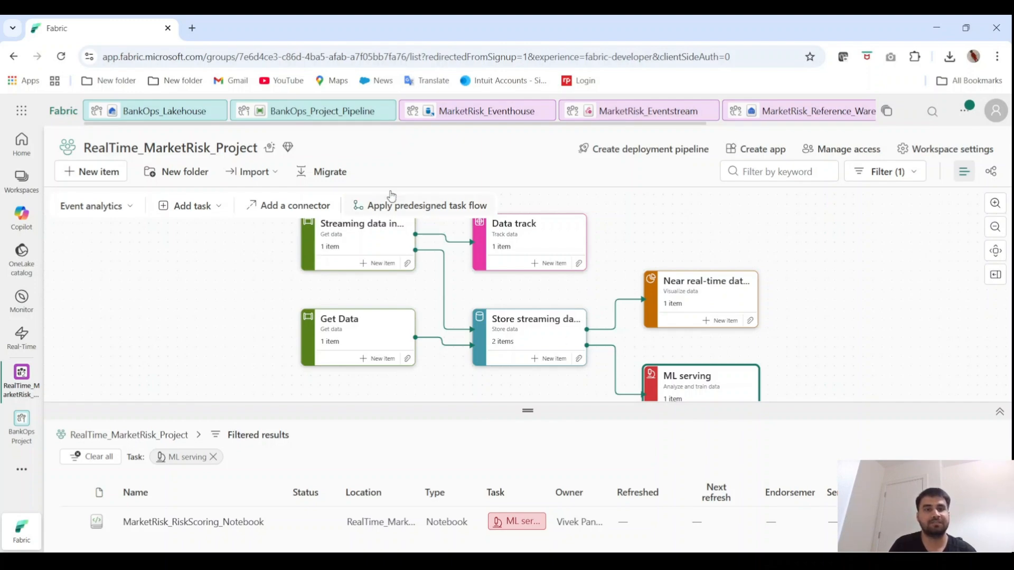
# View the BankOps_Project_Pipeline activity flow and return to the RealTime_MarketRisk_Project workspace
pyautogui.click(325, 122)
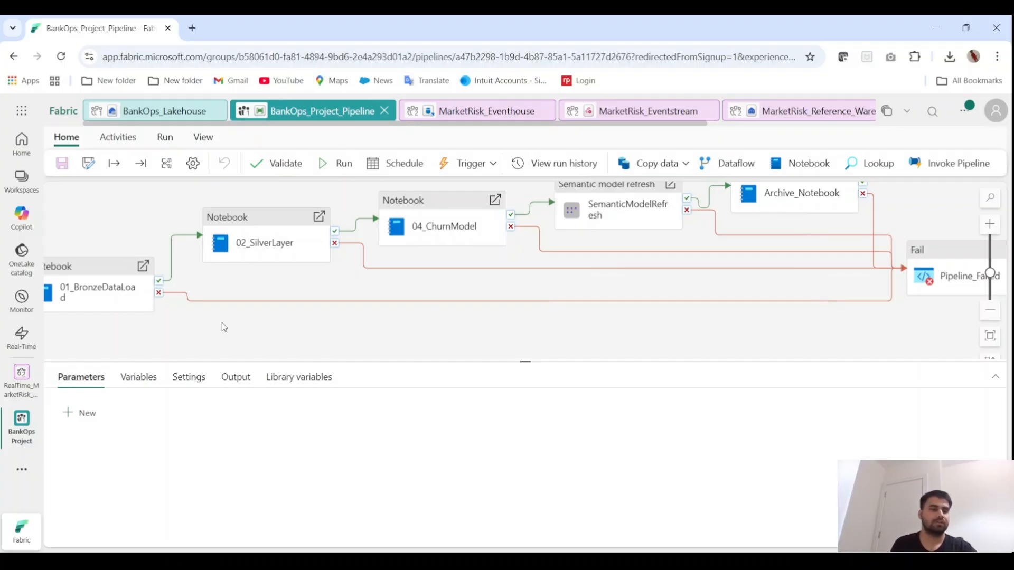
pyautogui.click(19, 390)
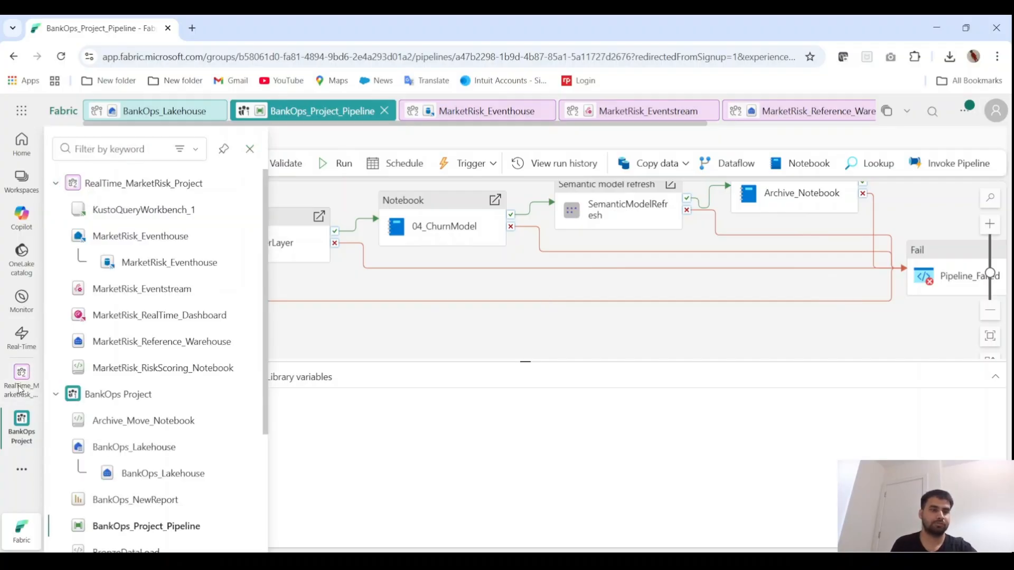
pyautogui.click(127, 184)
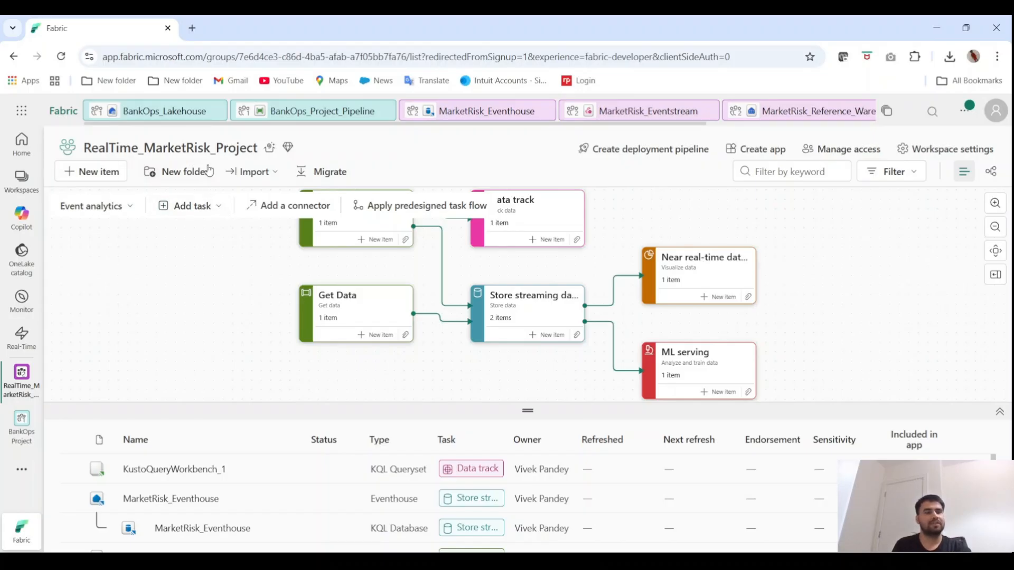
pyautogui.click(123, 207)
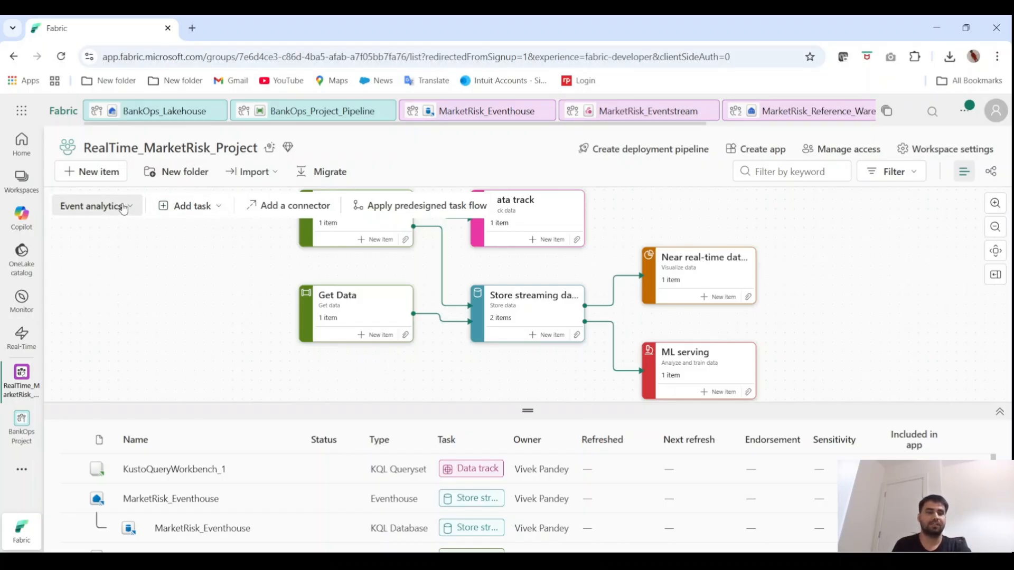
pyautogui.click(144, 378)
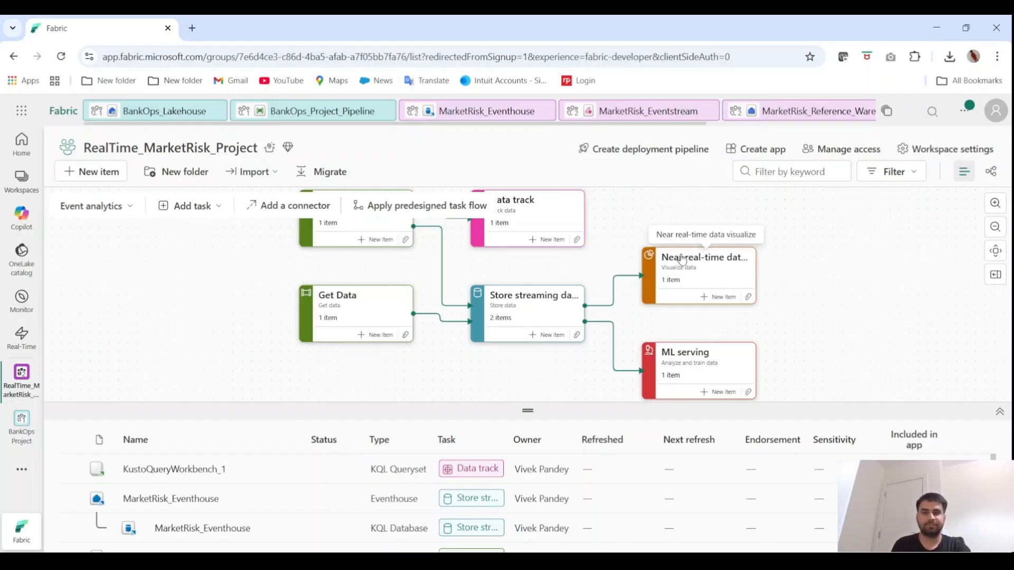
# Filter the workspace items by the Streaming data ingest task and open MarketRisk_Eventstream
pyautogui.scroll(1, 896, 280)
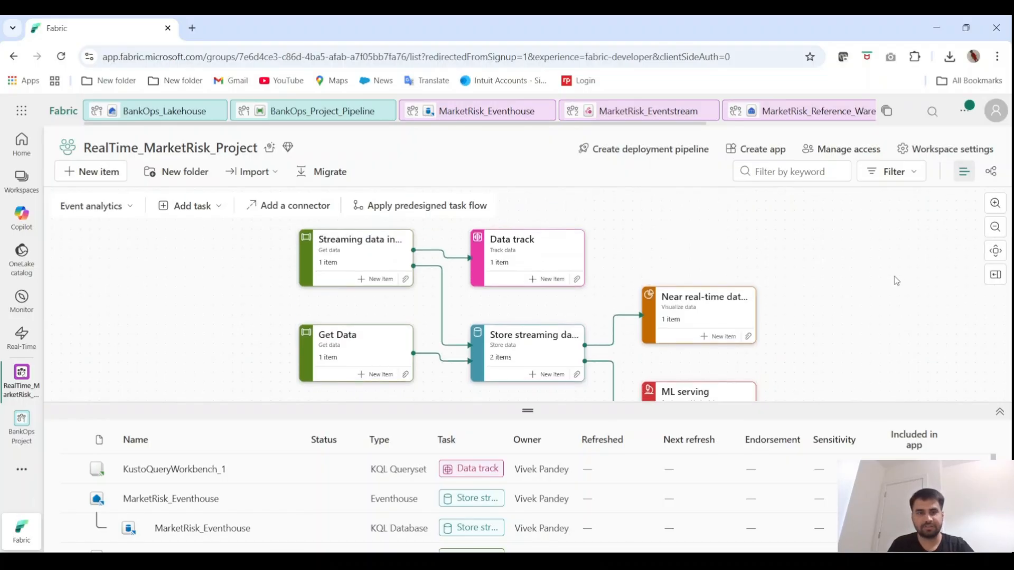
pyautogui.click(360, 261)
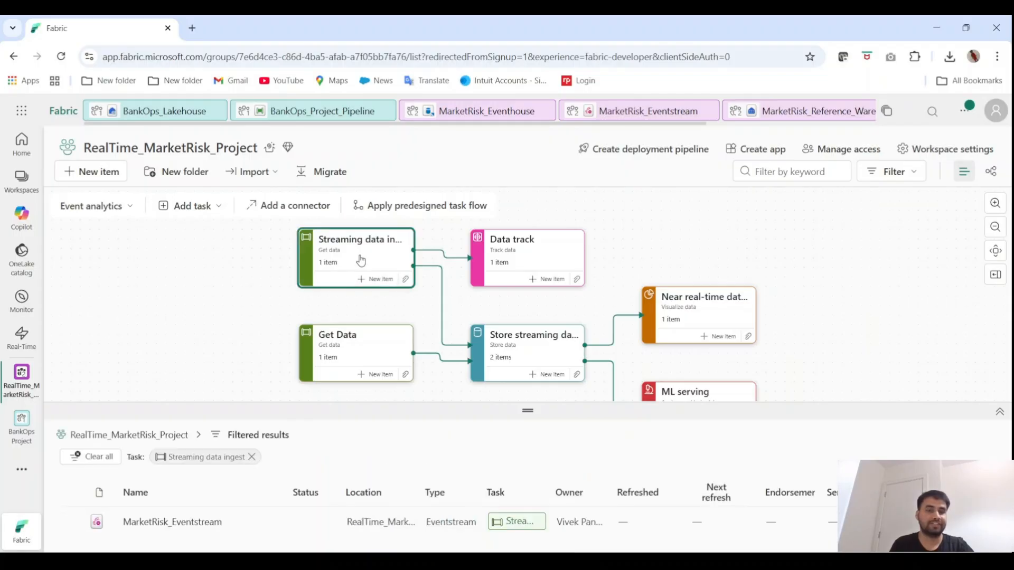
pyautogui.click(188, 522)
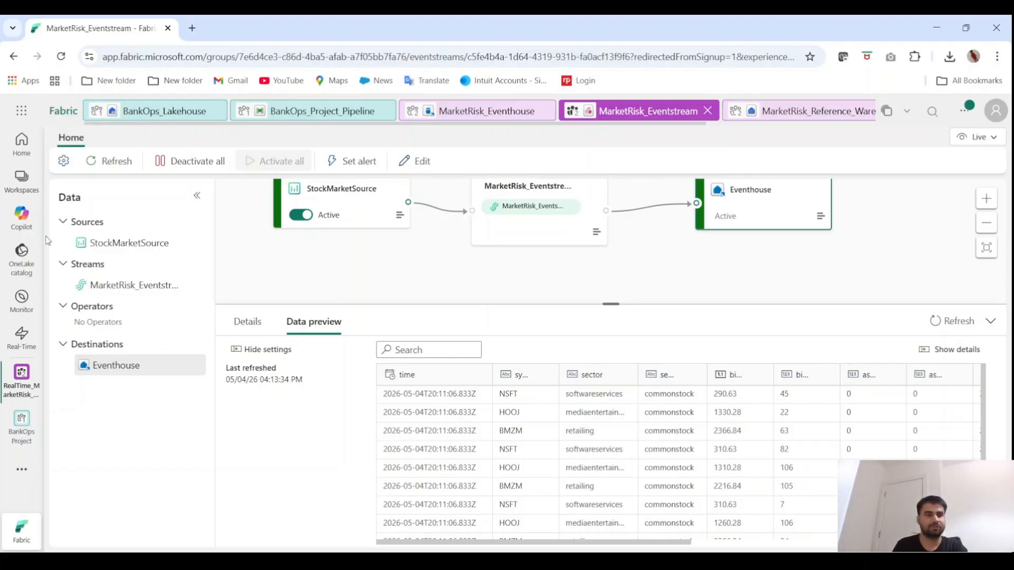
# Return to the RealTime_MarketRisk_Project workspace and open MarketRisk_Reference_Warehouse from the Get Data task
pyautogui.click(23, 188)
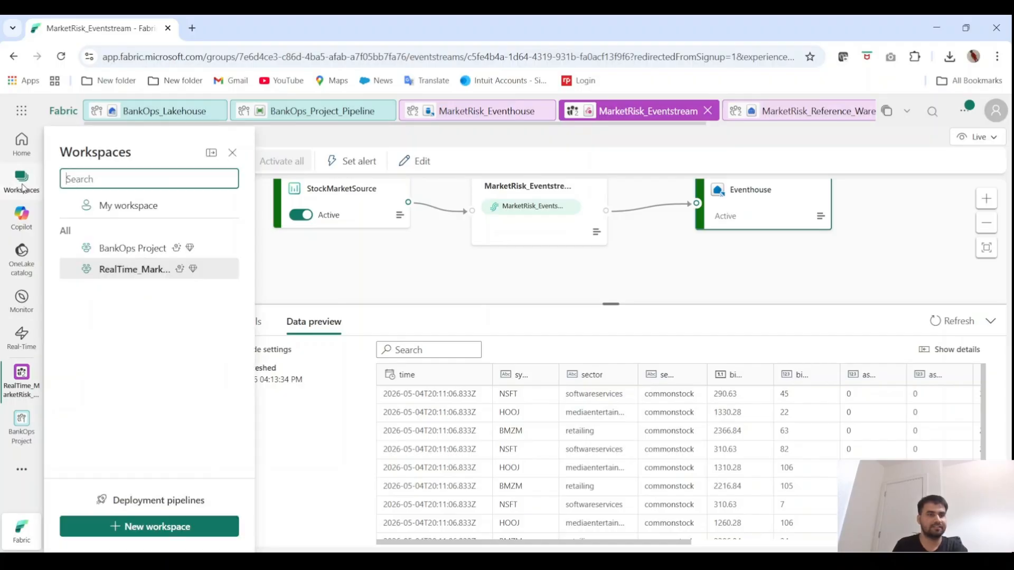
pyautogui.click(20, 374)
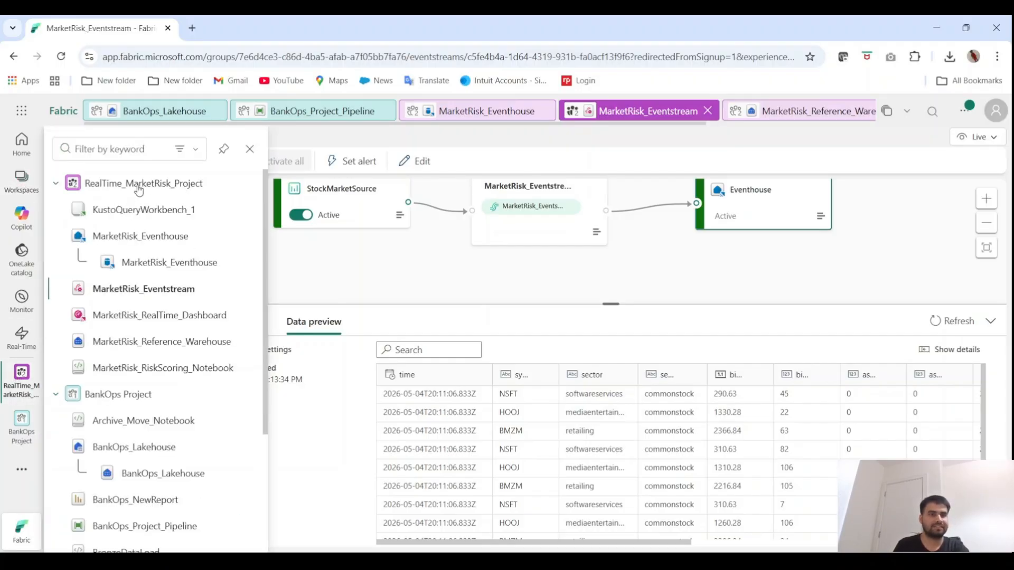
pyautogui.click(137, 185)
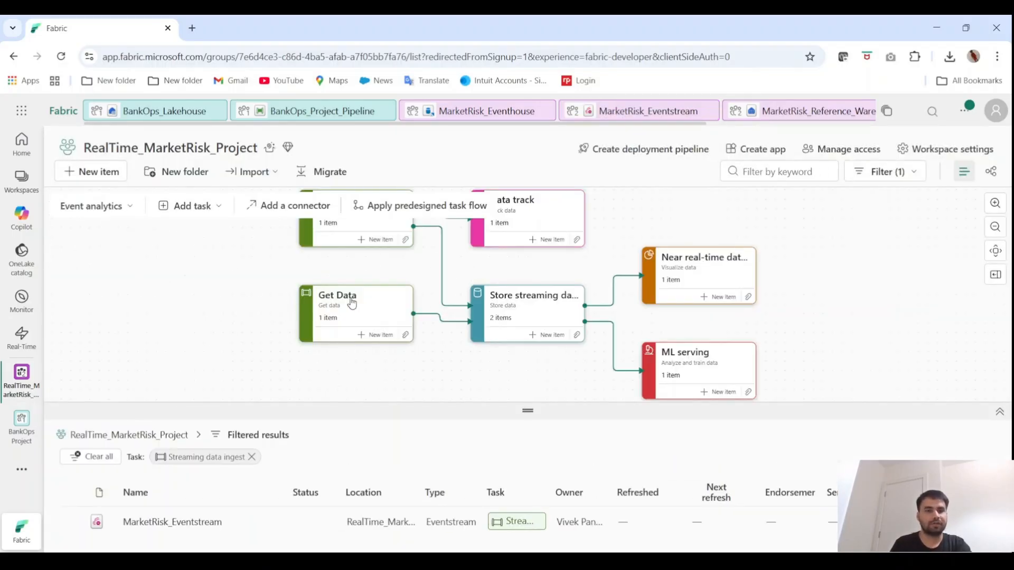
pyautogui.click(353, 304)
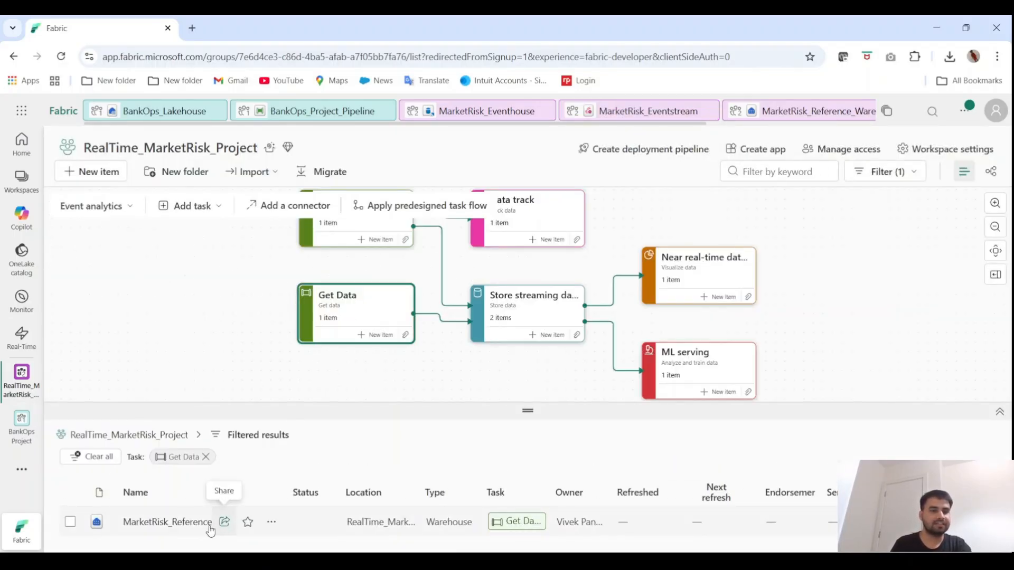
pyautogui.click(185, 521)
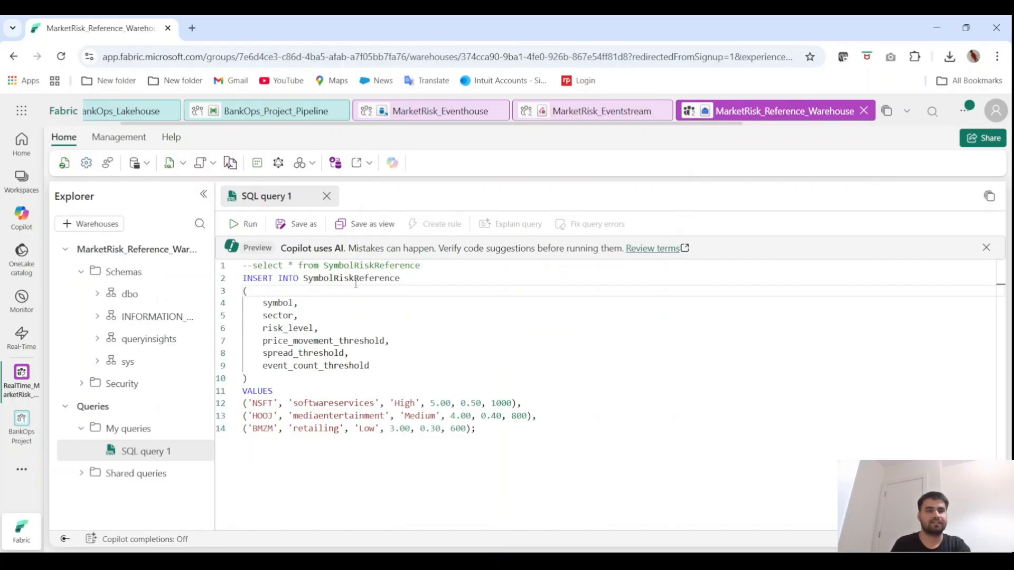
# Run only the commented "select * from SymbolRiskReference" statement in SQL query 1
pyautogui.moveTo(351, 282)
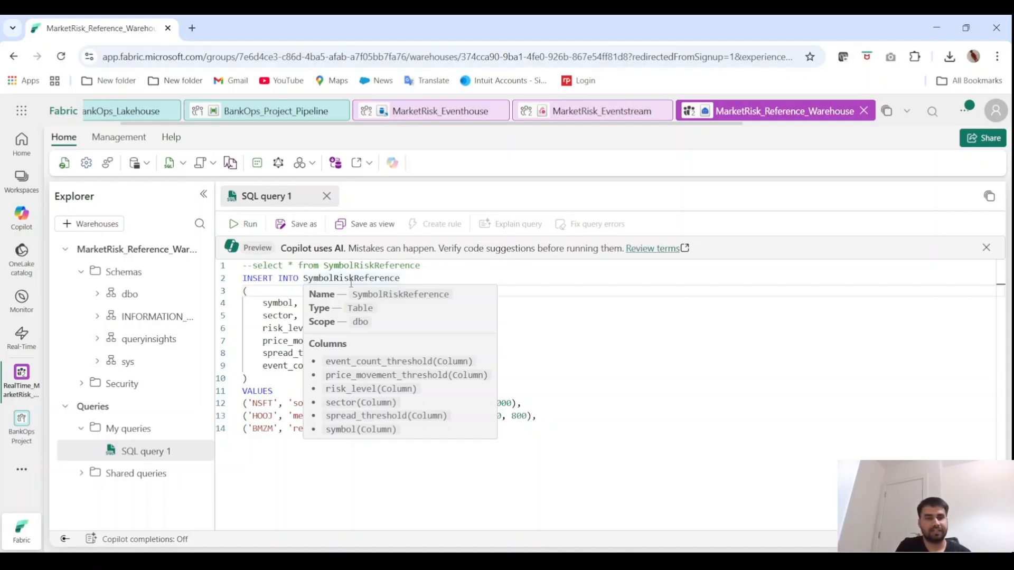
pyautogui.moveTo(420, 265); pyautogui.dragTo(253, 265)
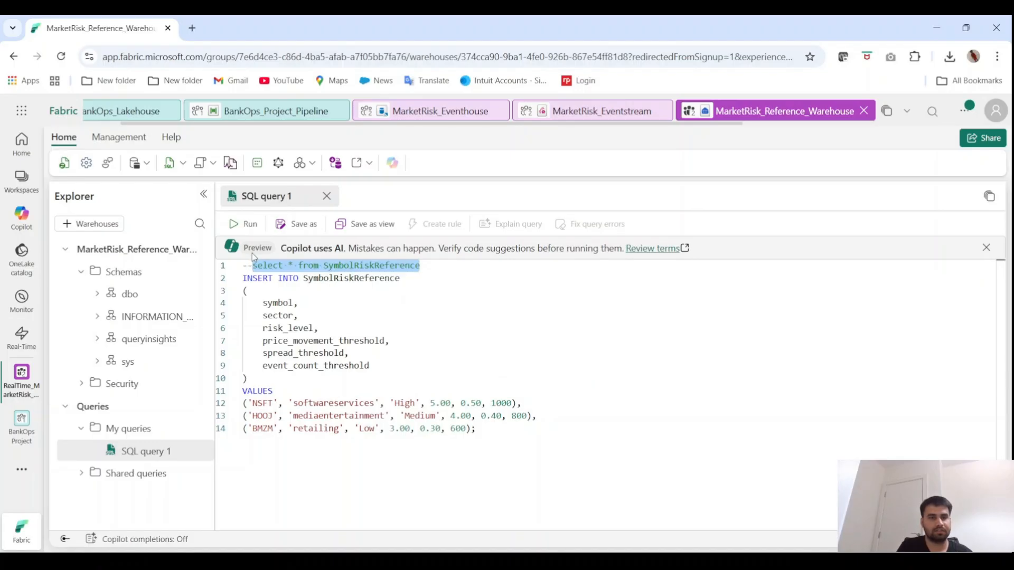
pyautogui.click(244, 226)
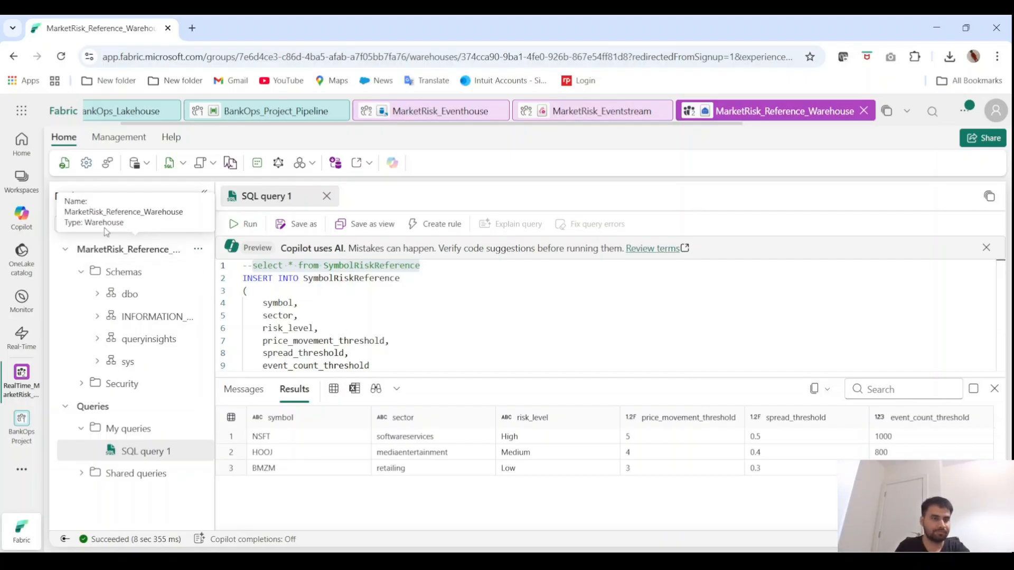
# Return to the RealTime_MarketRisk_Project workspace and open the MarketRisk_Eventhouse KQL database from the Store streaming data task
pyautogui.click(21, 375)
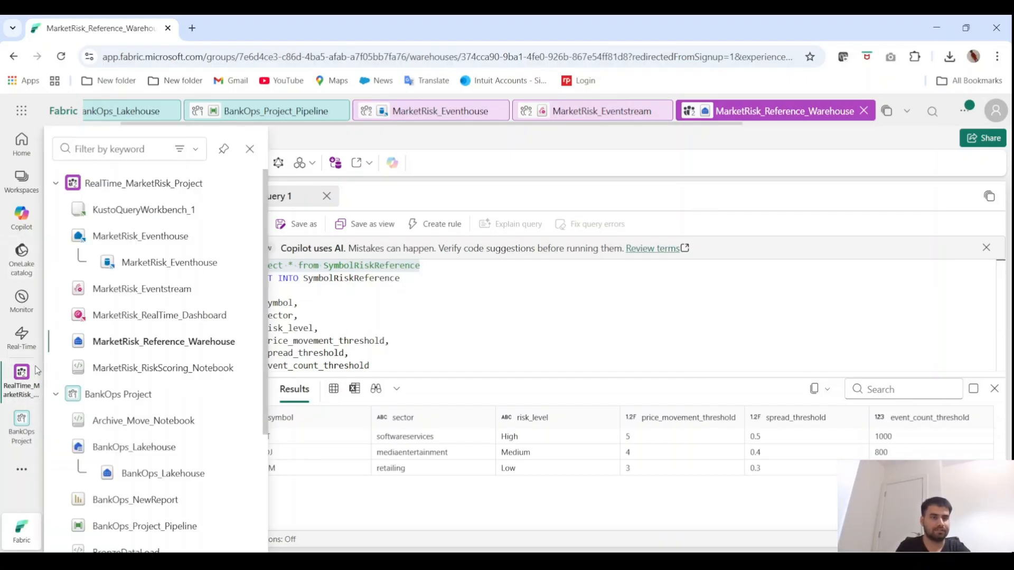
pyautogui.click(141, 183)
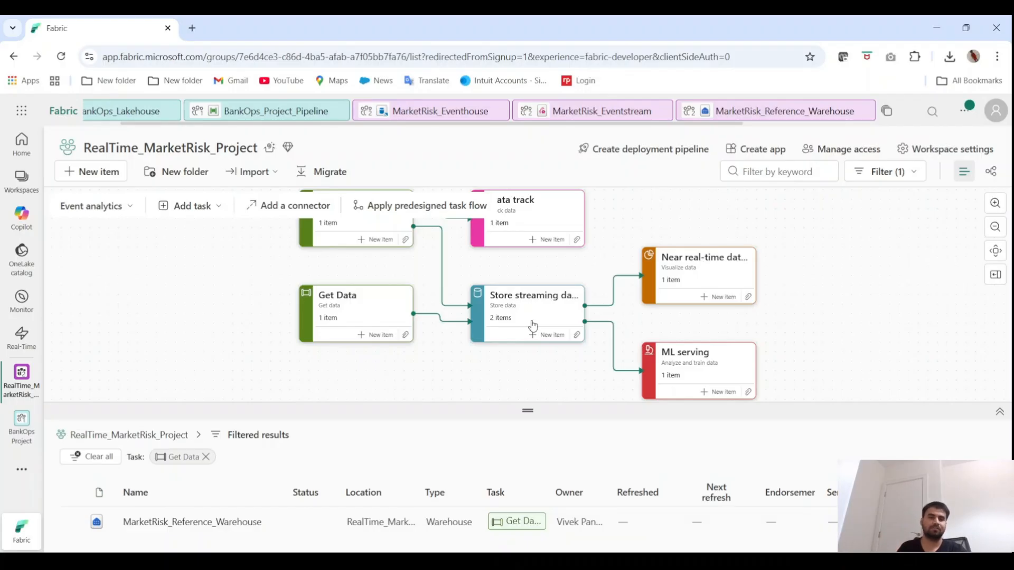
pyautogui.click(528, 316)
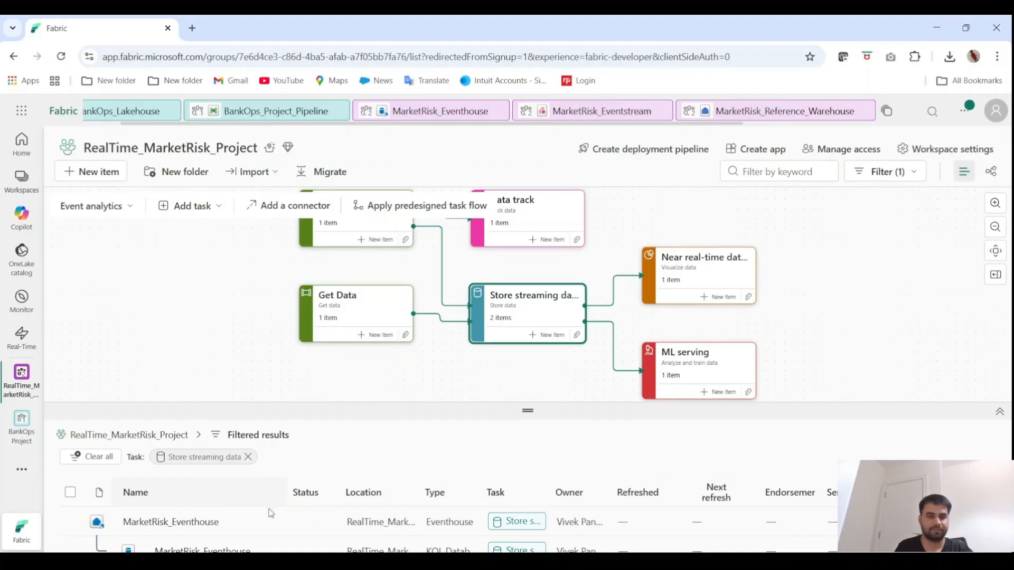
pyautogui.scroll(-1, 274, 534)
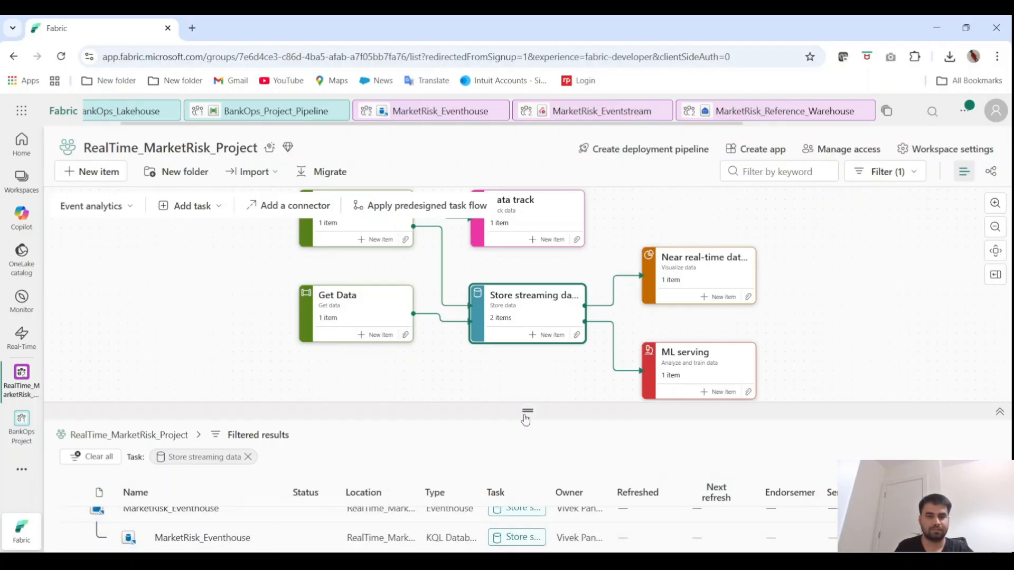
pyautogui.moveTo(526, 420); pyautogui.dragTo(527, 315)
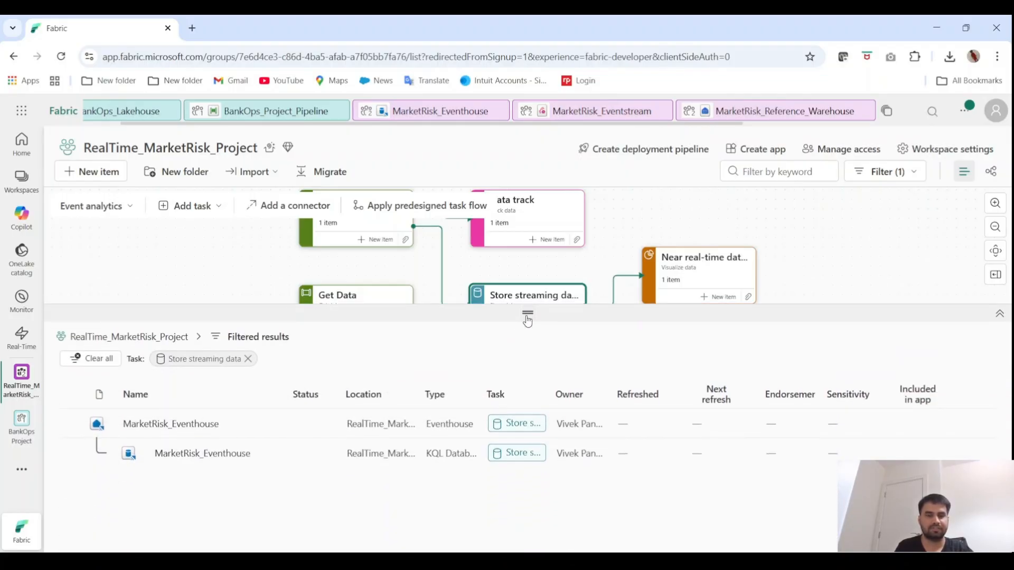
pyautogui.click(203, 454)
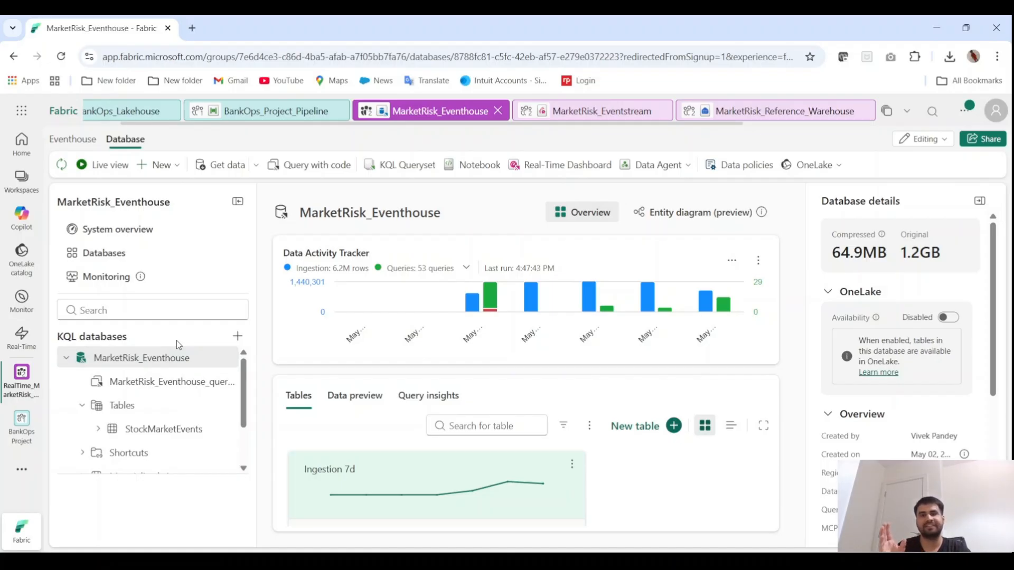
# Return to the RealTime_MarketRisk_Project workspace and open KustoQueryWorkbench_1 from the Data track task
pyautogui.click(17, 390)
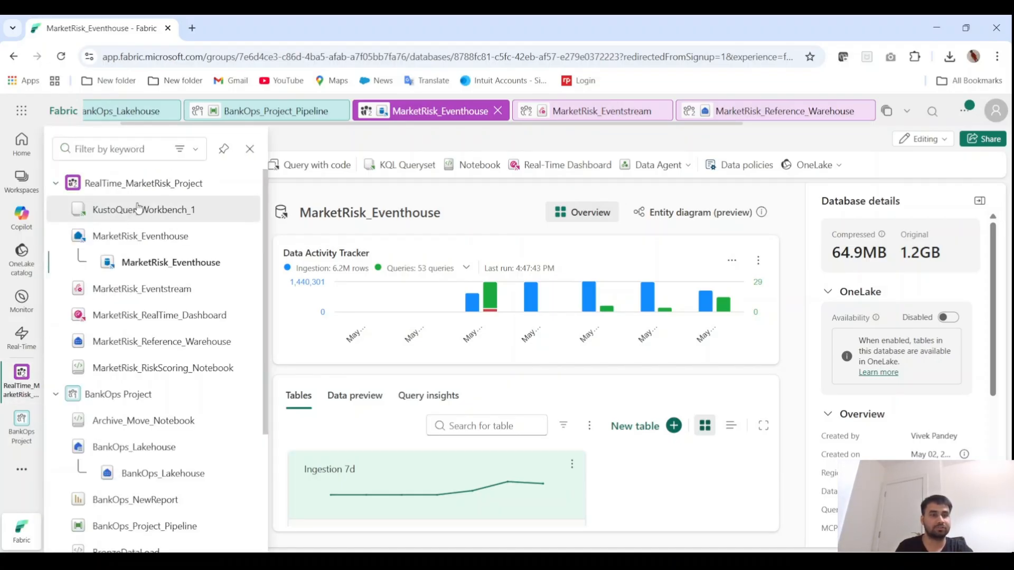
pyautogui.click(142, 185)
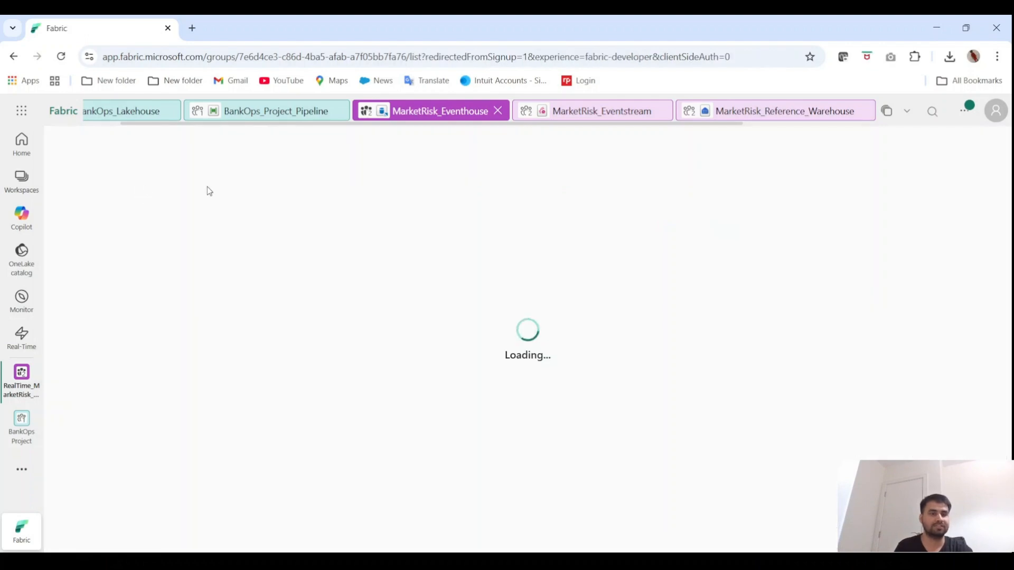
pyautogui.click(535, 257)
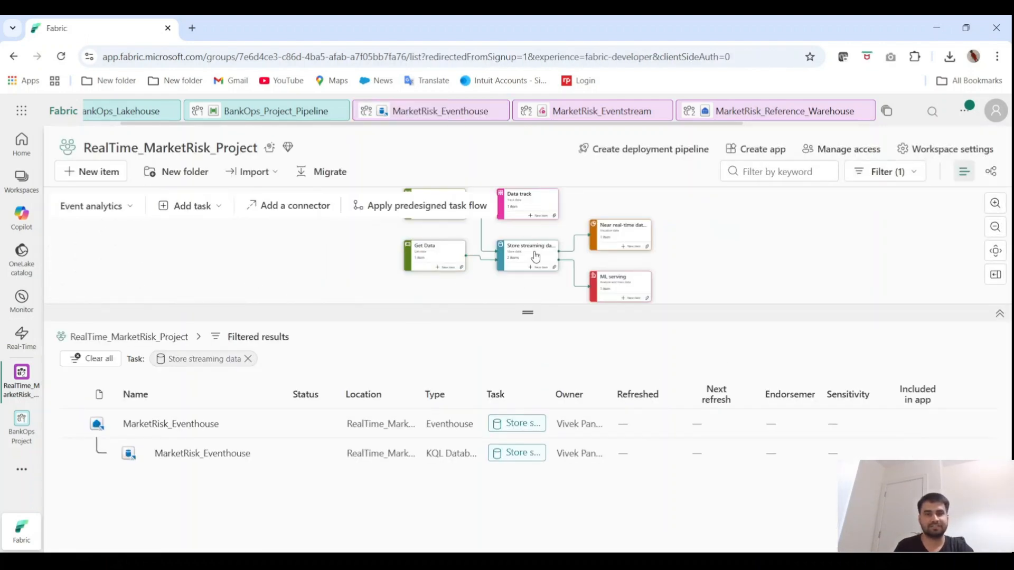
pyautogui.click(525, 199)
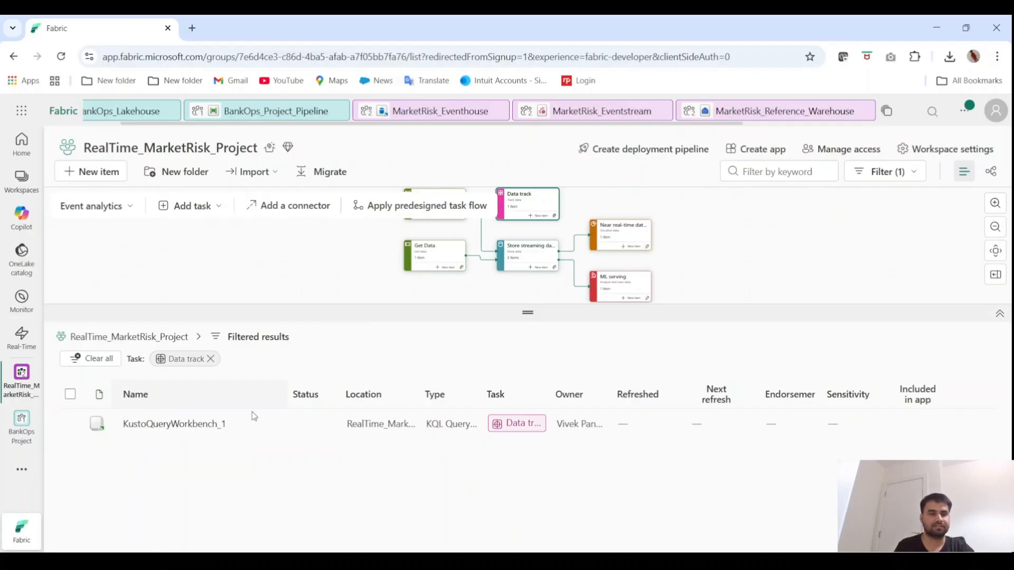
pyautogui.click(175, 425)
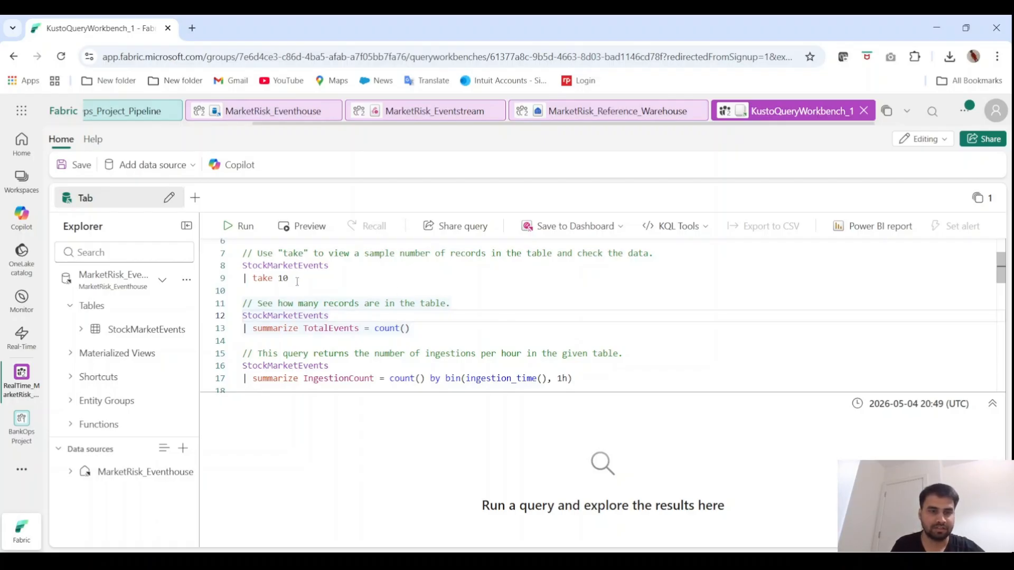
# Run the StockMarketEvents "take 10" sample query and the TotalEvents count query, one after the other
pyautogui.moveTo(288, 279); pyautogui.dragTo(242, 265)
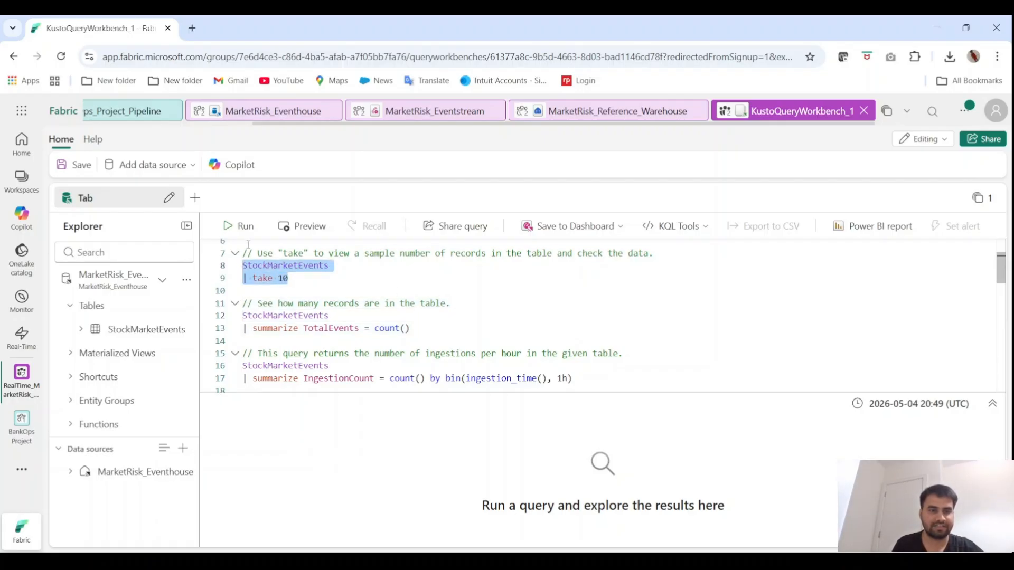
pyautogui.click(246, 228)
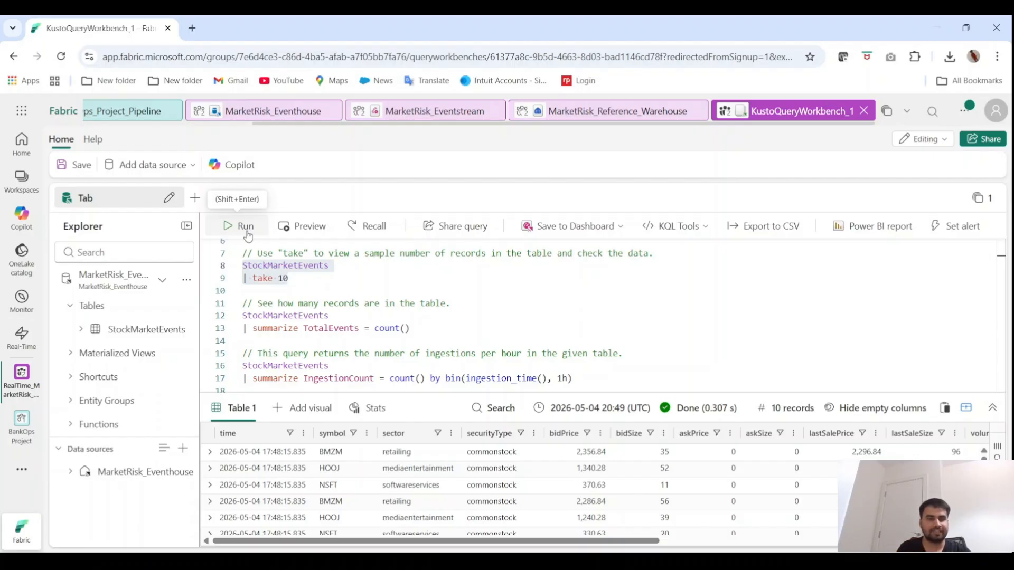
pyautogui.moveTo(416, 328); pyautogui.dragTo(243, 314)
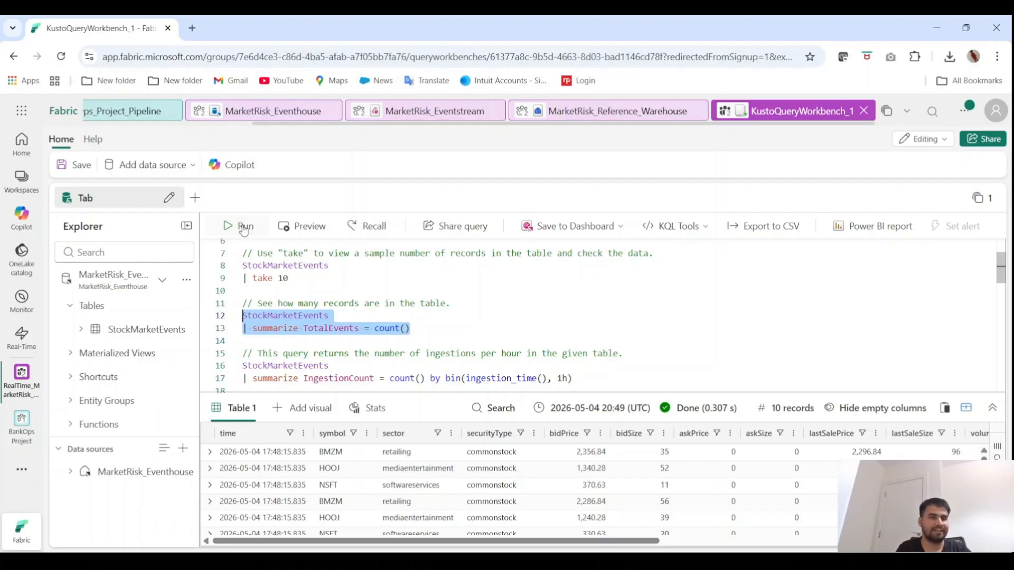
pyautogui.click(243, 227)
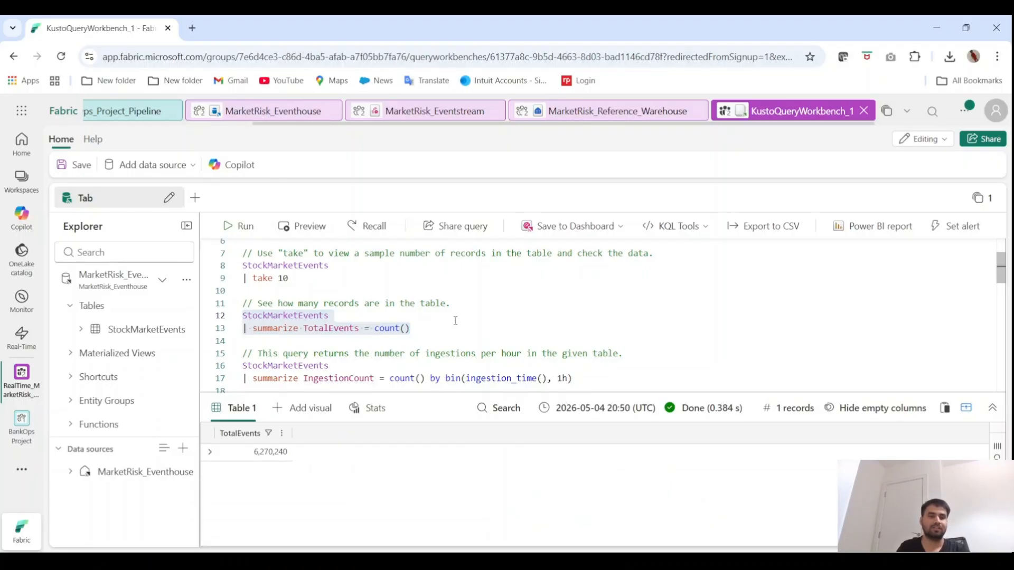
# Run the StockMarketEvents query that summarizes IngestionCount per hour by ingestion_time()
pyautogui.scroll(-3, 536, 346)
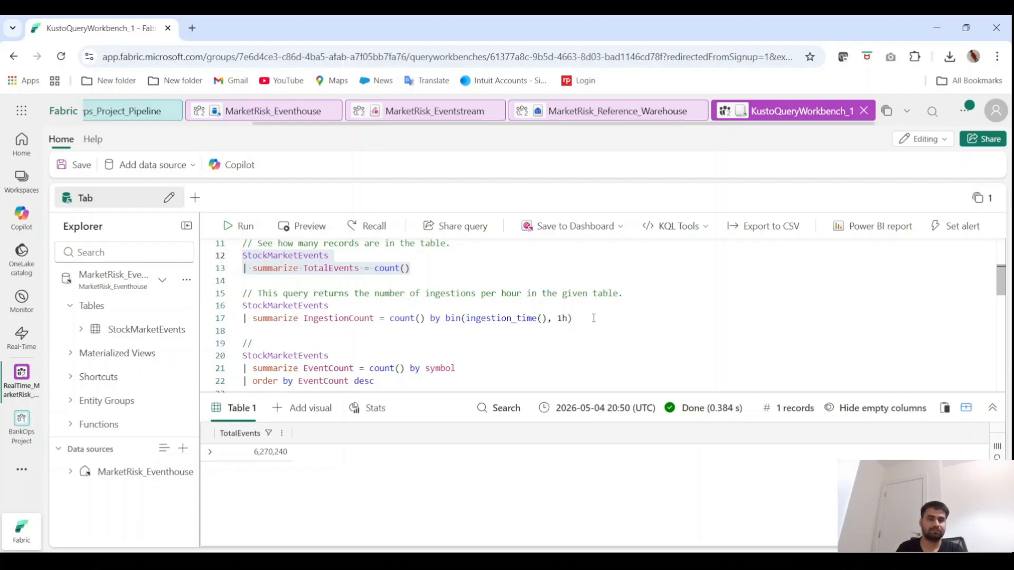
pyautogui.moveTo(592, 315); pyautogui.dragTo(242, 306)
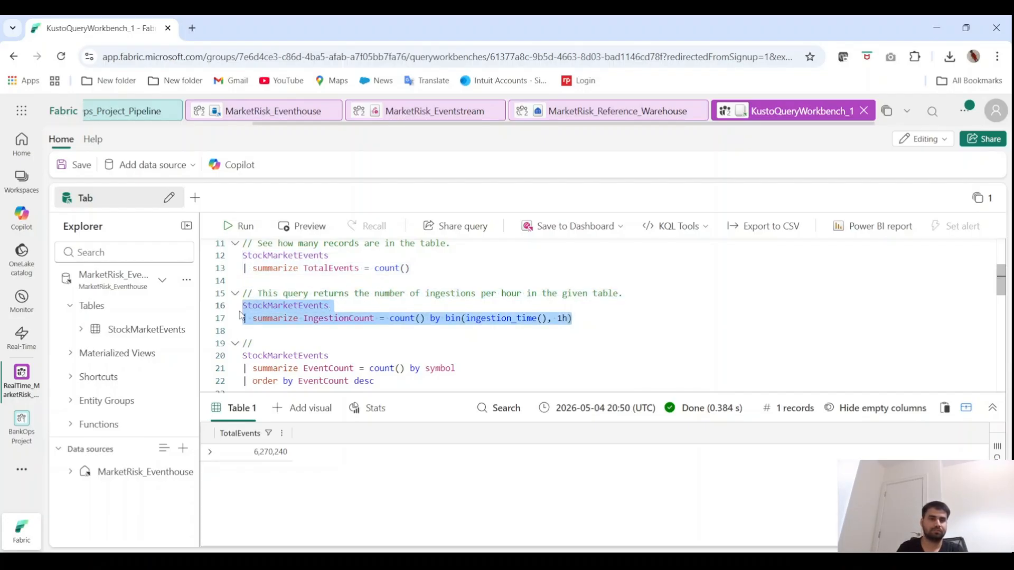
pyautogui.click(234, 231)
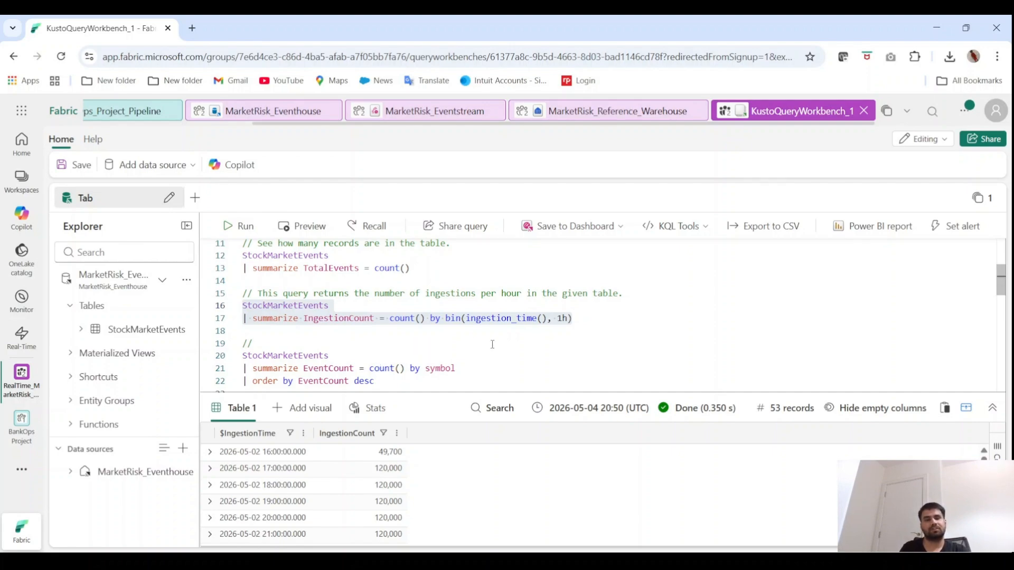
pyautogui.scroll(-3, 492, 344)
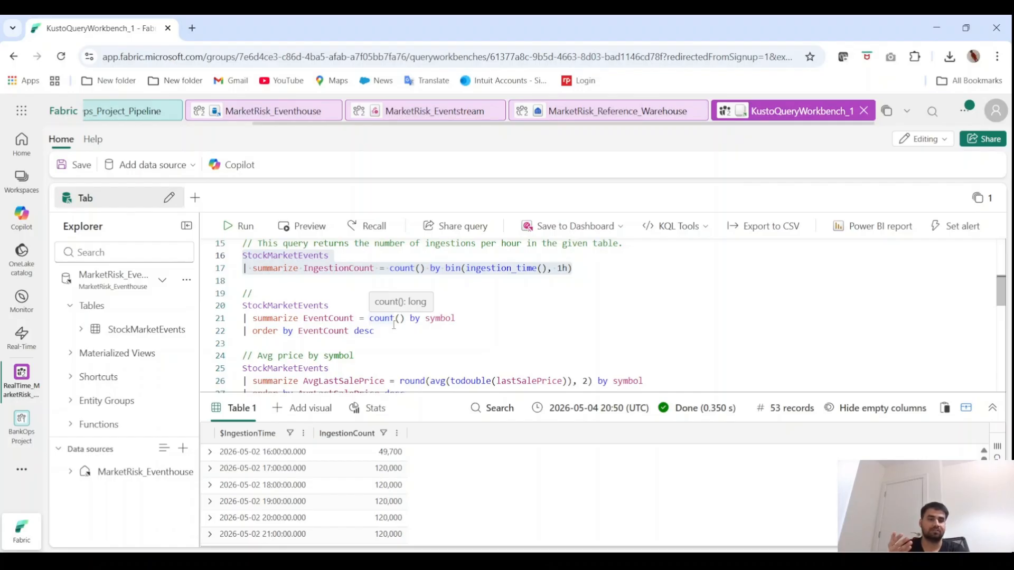
# Run the StockMarketEvents query that summarizes EventCount by symbol and orders it by EventCount descending
pyautogui.scroll(-2, 401, 328)
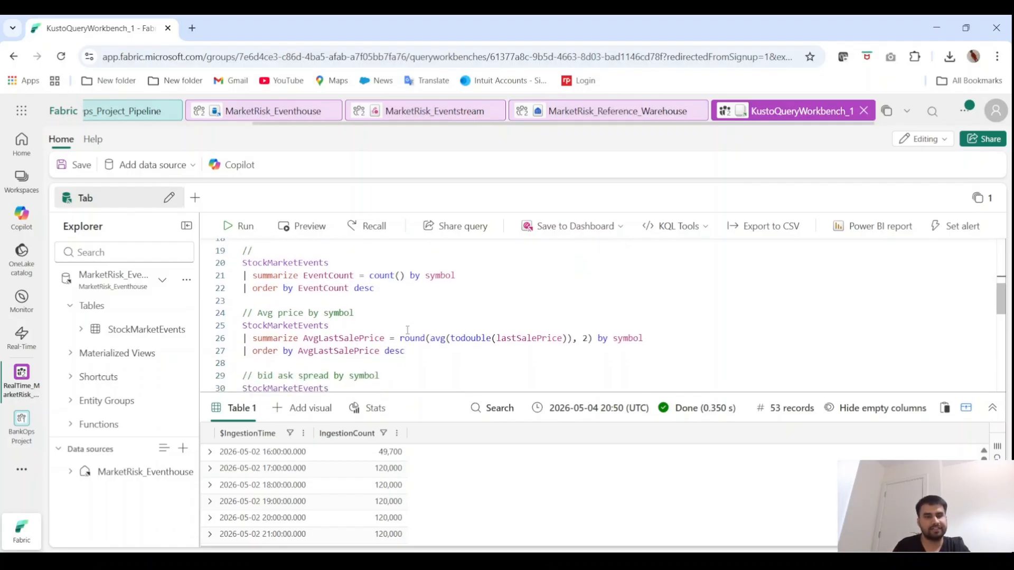
pyautogui.scroll(2, 407, 330)
pyautogui.moveTo(378, 327); pyautogui.dragTo(233, 302)
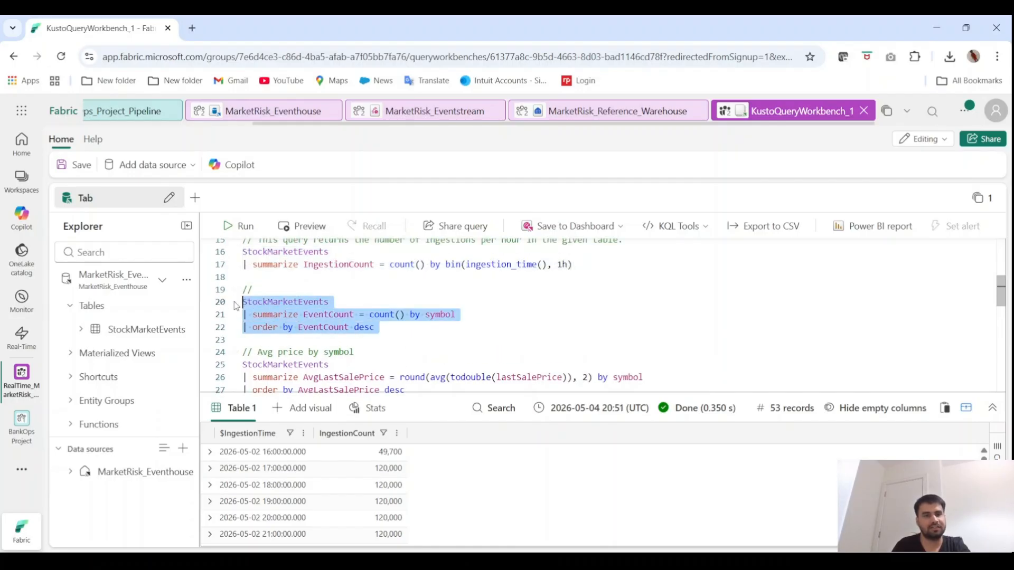
pyautogui.click(244, 227)
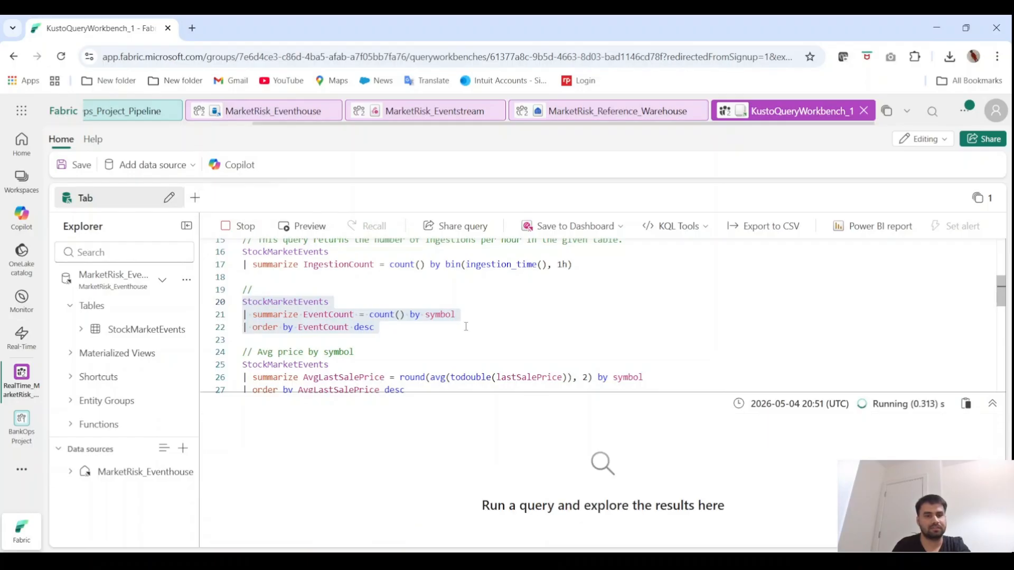
# Review the StockMarketEvents queries for average price, bid-ask spread, price trend by minute and large price movement risk, including their todouble conversions
pyautogui.scroll(-1, 465, 326)
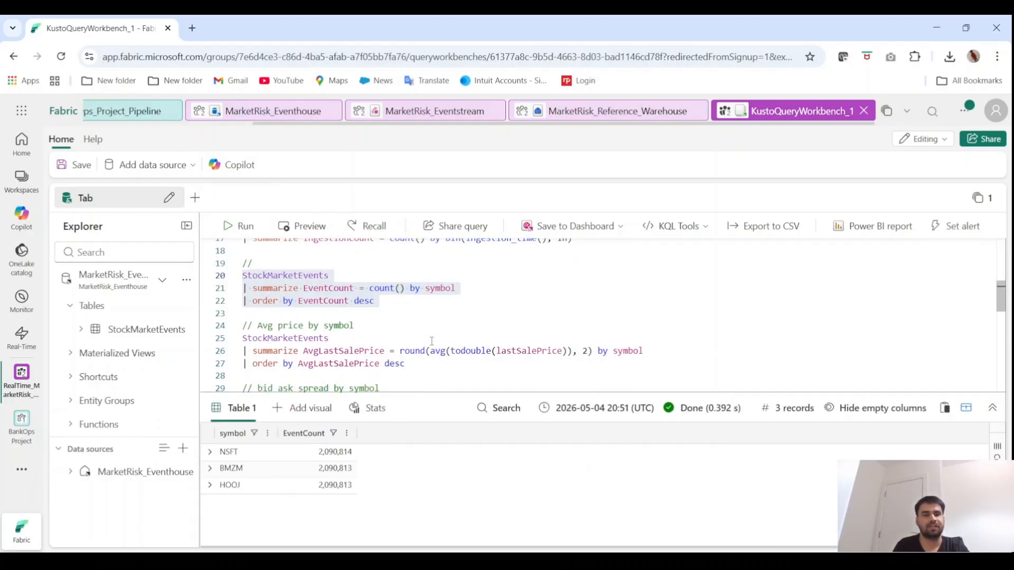
pyautogui.scroll(-1, 432, 341)
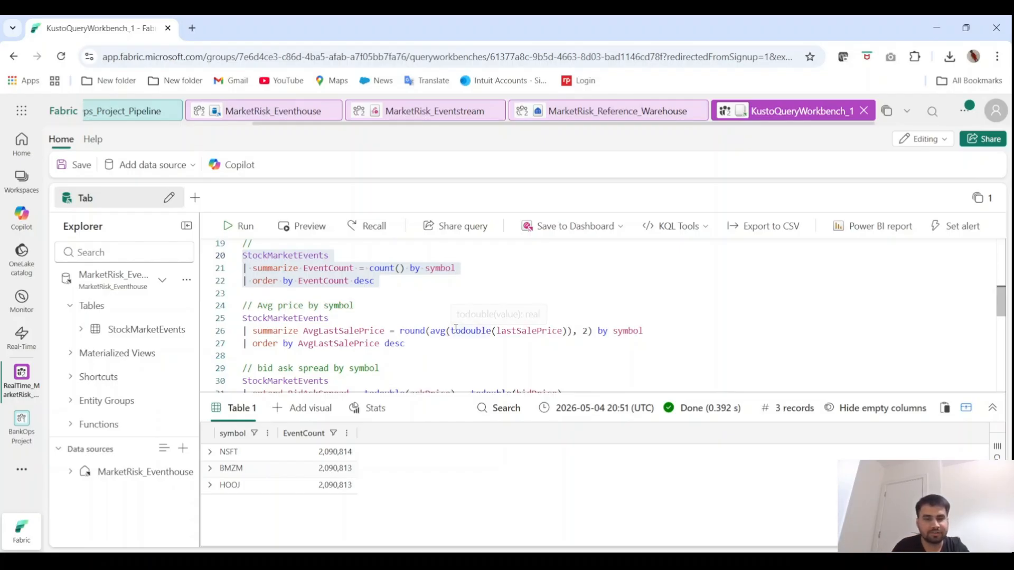
pyautogui.doubleClick(478, 331)
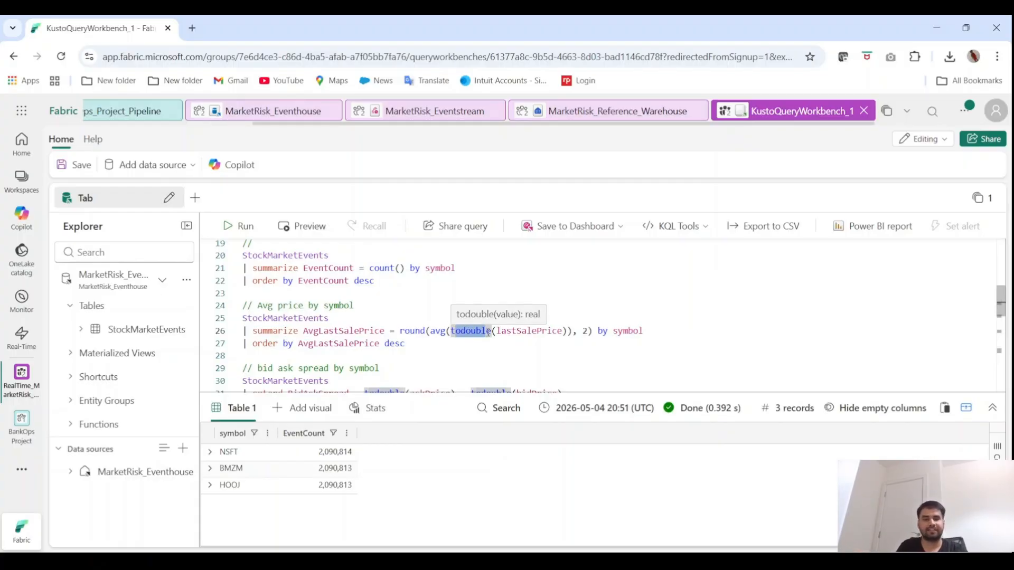
pyautogui.scroll(-4, 512, 362)
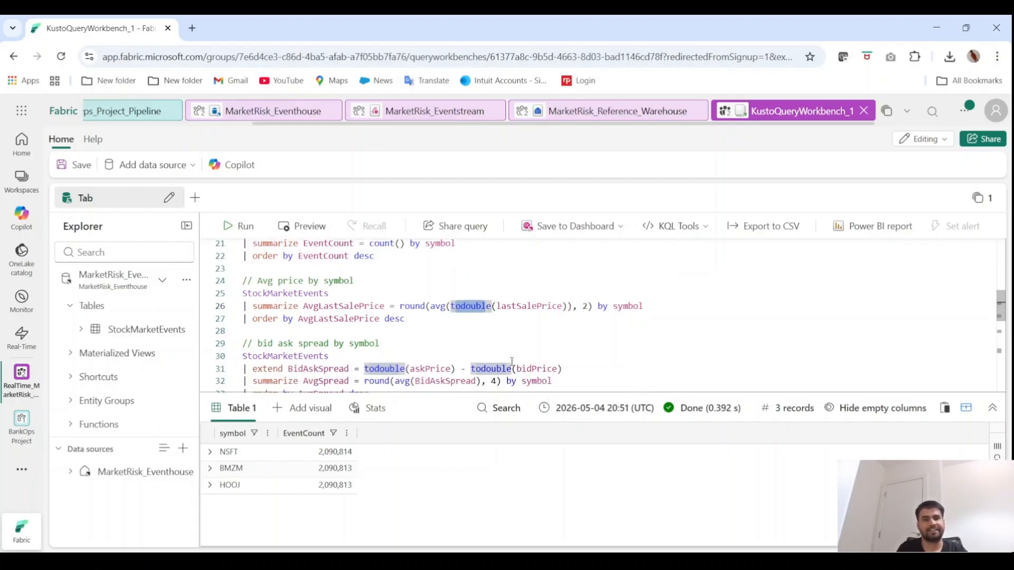
pyautogui.scroll(-5, 511, 361)
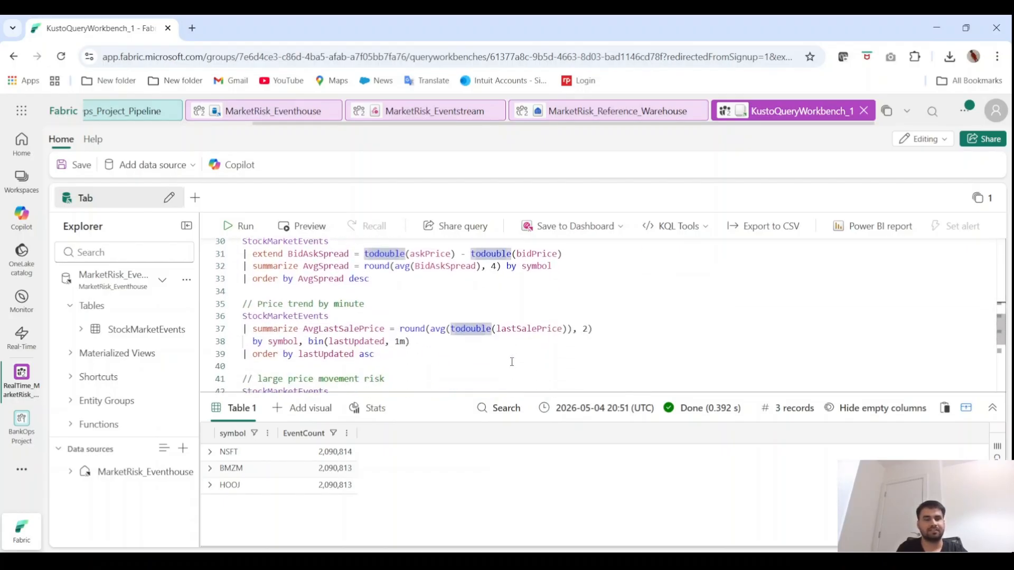
pyautogui.scroll(-3, 511, 362)
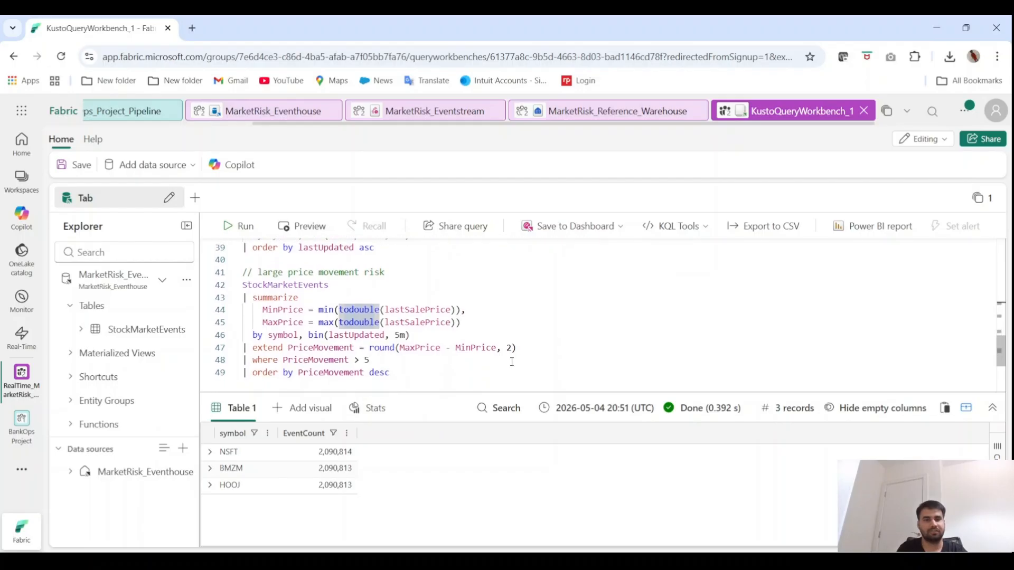
pyautogui.scroll(1, 512, 362)
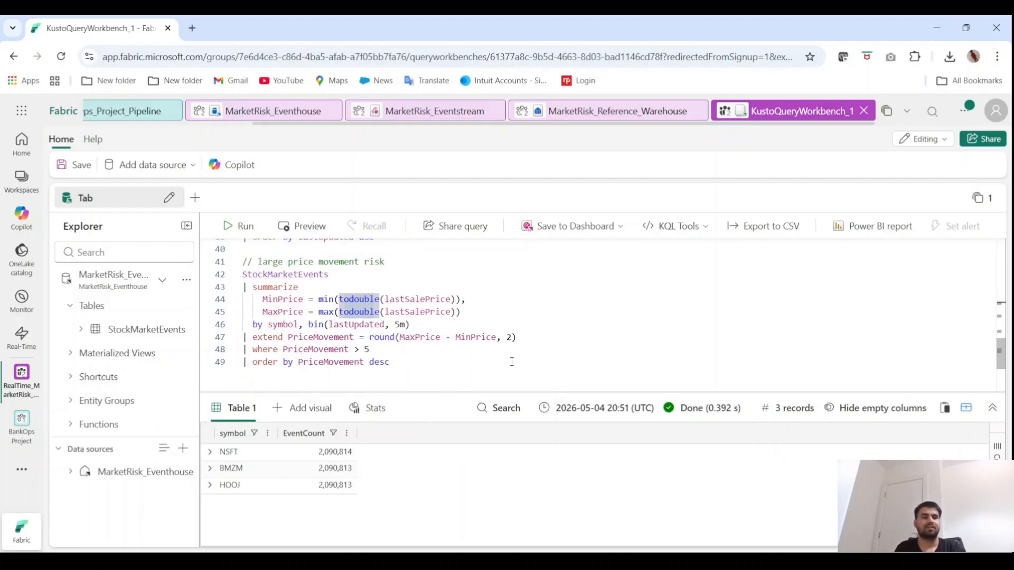
pyautogui.scroll(1, 511, 362)
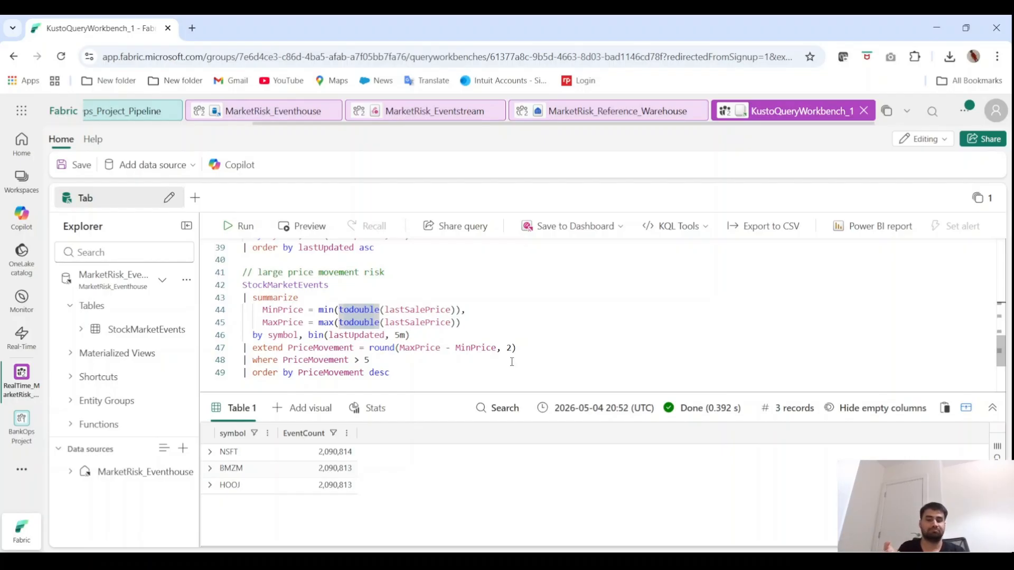
pyautogui.scroll(-1, 506, 362)
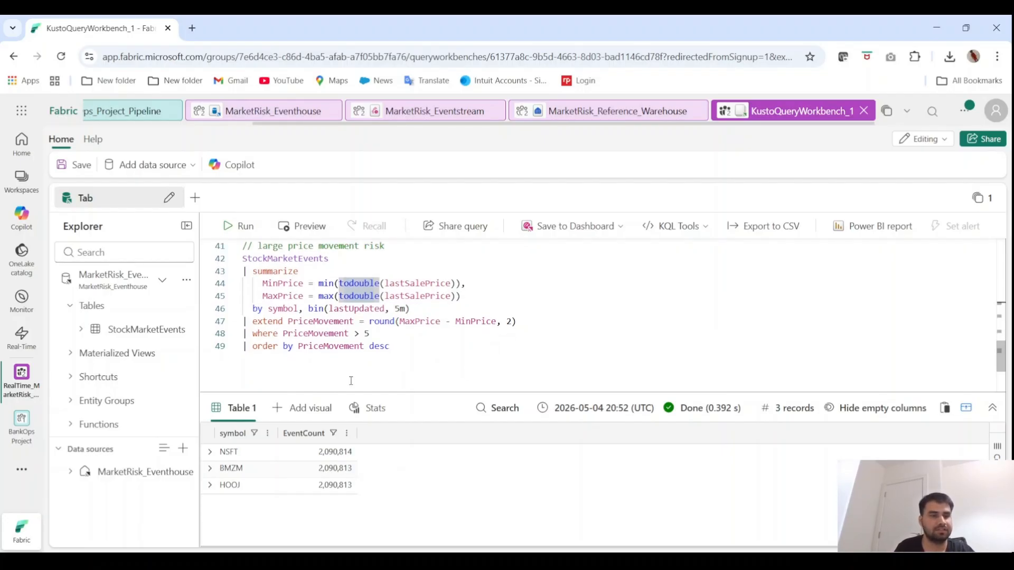
# Return to the RealTime_MarketRisk_Project workspace, enlarge the task flow area and open MarketRisk_RealTime_Dashboard from the Near real-time data visualize task
pyautogui.click(20, 388)
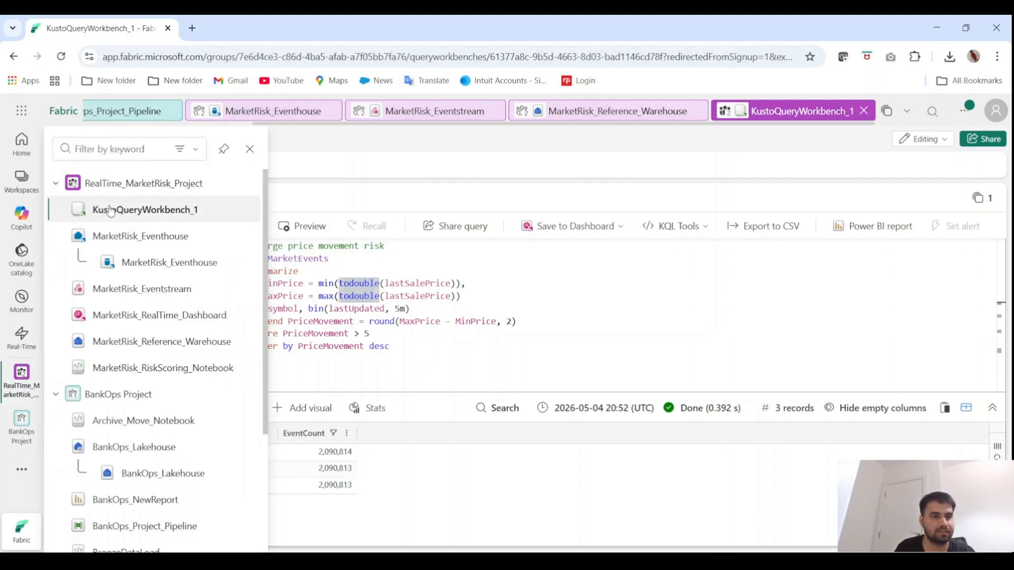
pyautogui.click(105, 185)
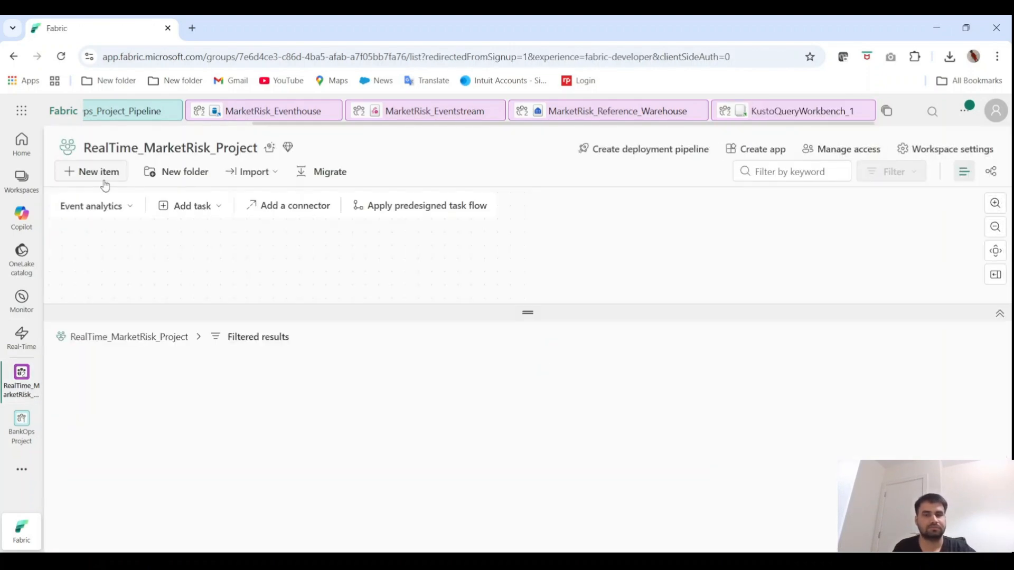
pyautogui.hscroll(2, 349, 260)
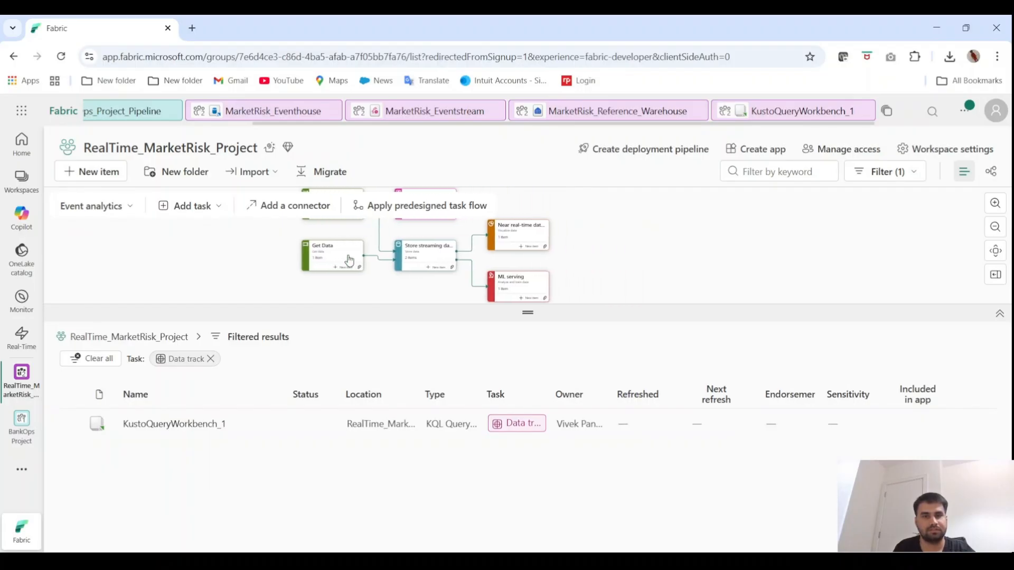
pyautogui.scroll(1, 581, 252)
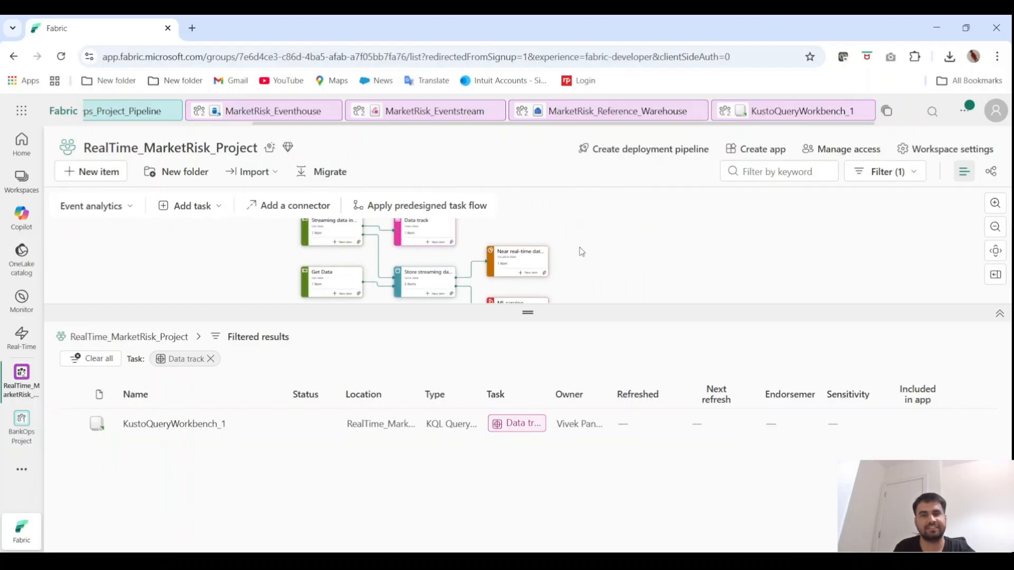
pyautogui.click(512, 256)
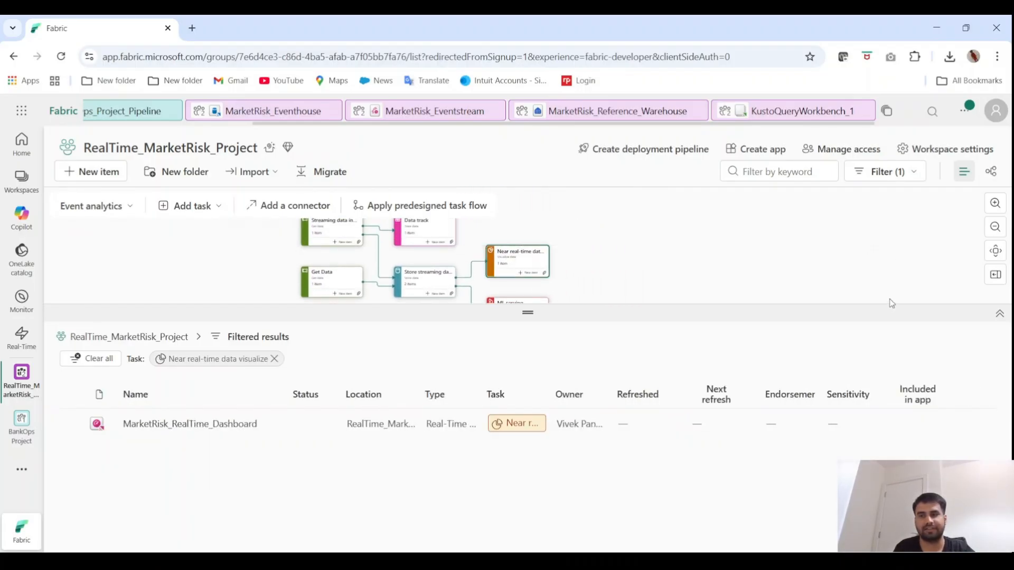
pyautogui.moveTo(881, 313); pyautogui.dragTo(869, 430)
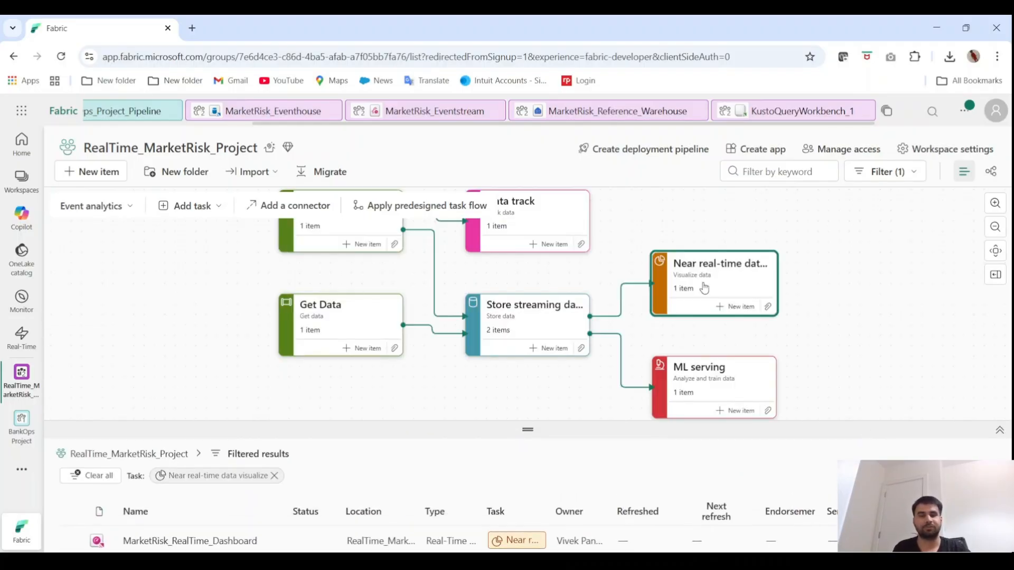
pyautogui.click(184, 541)
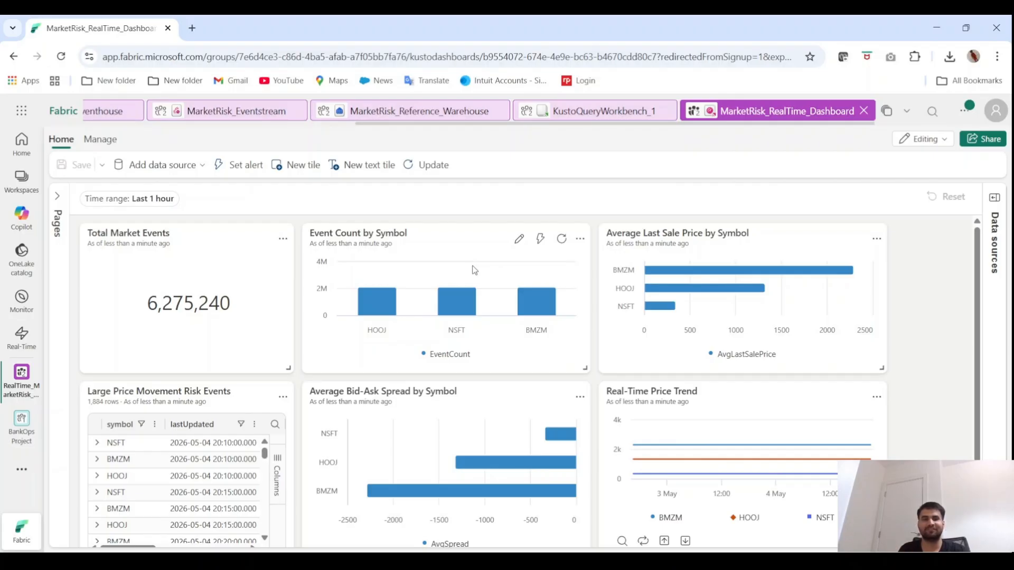
# Inspect the bars of the Event Count by Symbol tile and check which data source types the dashboard can add
pyautogui.moveTo(390, 314)
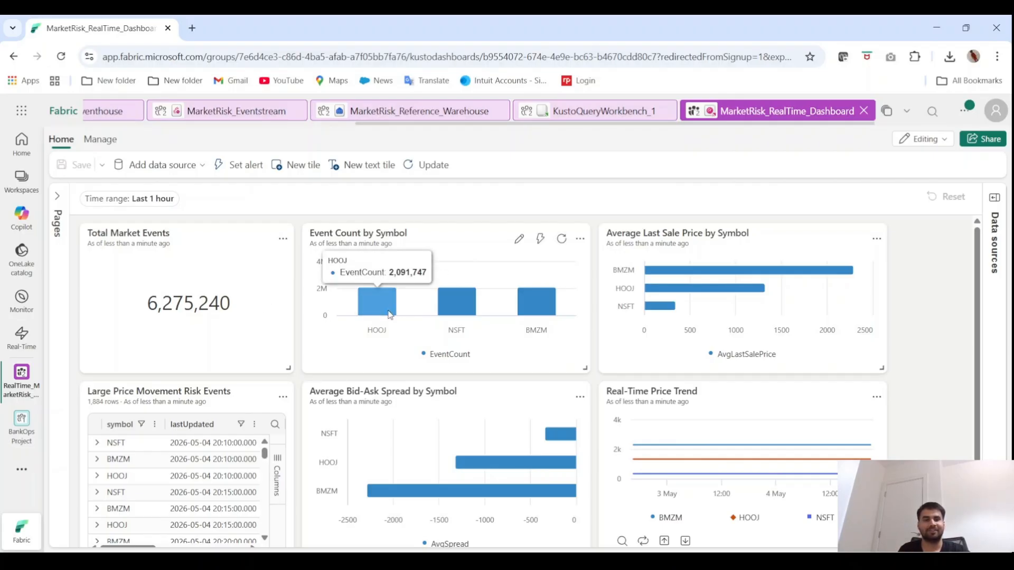
pyautogui.moveTo(449, 303)
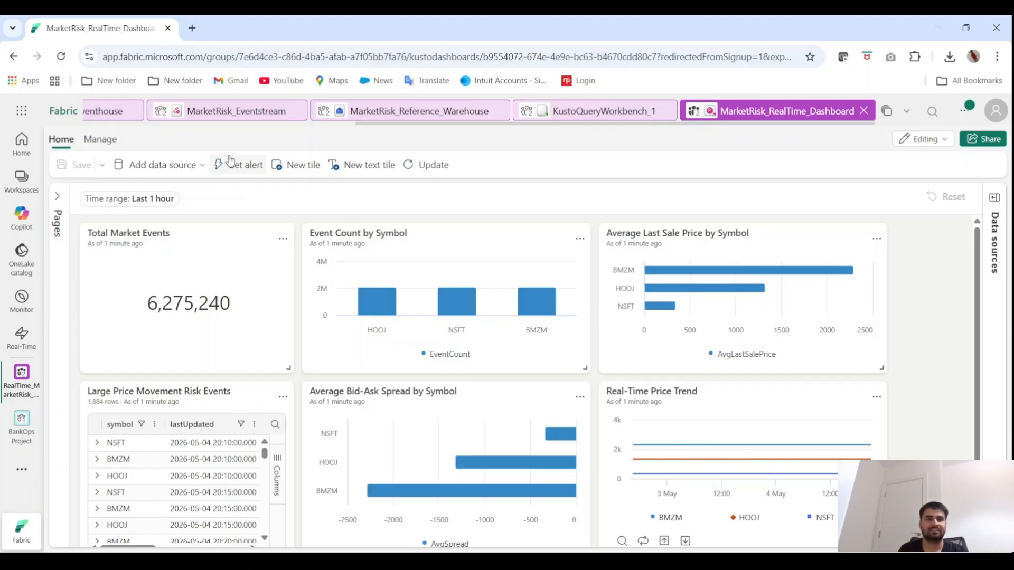
pyautogui.click(191, 167)
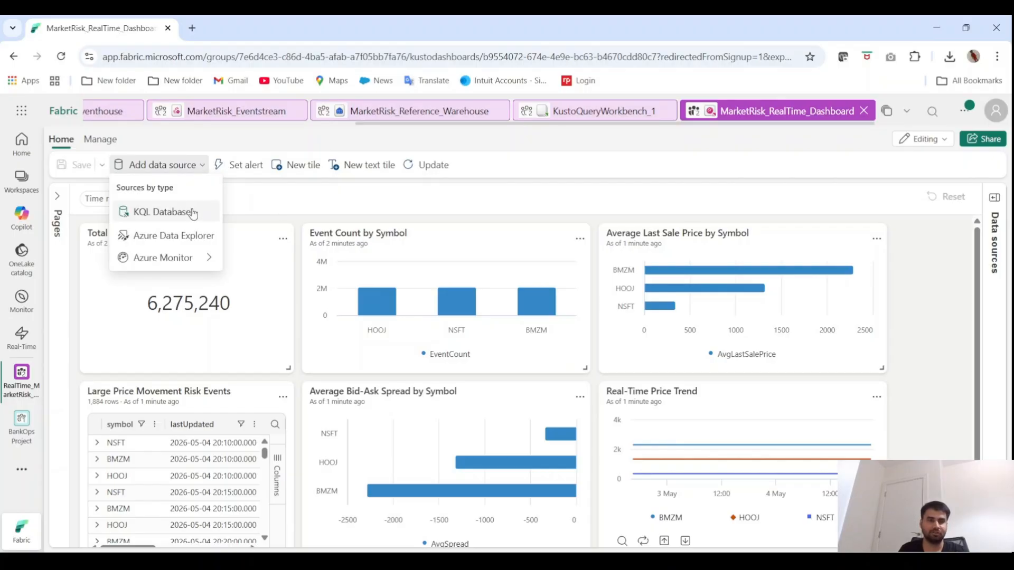
pyautogui.click(312, 201)
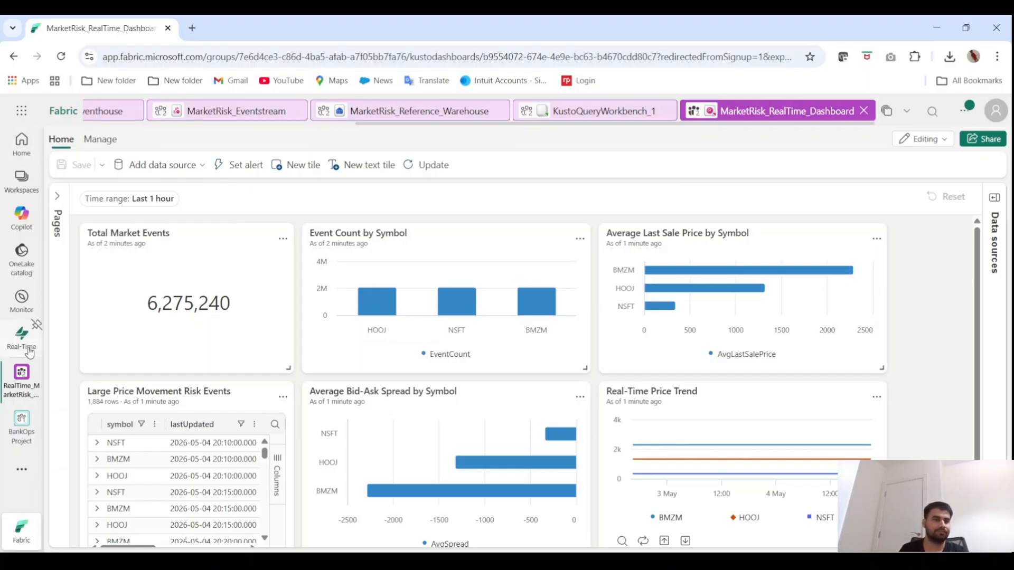
# Return to the RealTime_MarketRisk_Project workspace and open MarketRisk_RiskScoring_Notebook from the ML serving task, giving the item list more room
pyautogui.click(13, 385)
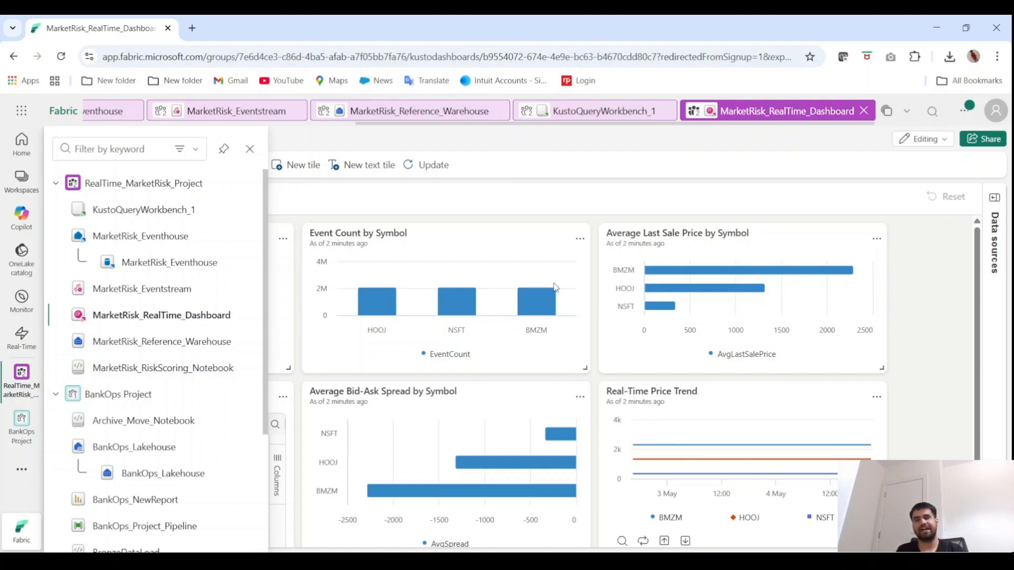
pyautogui.click(103, 186)
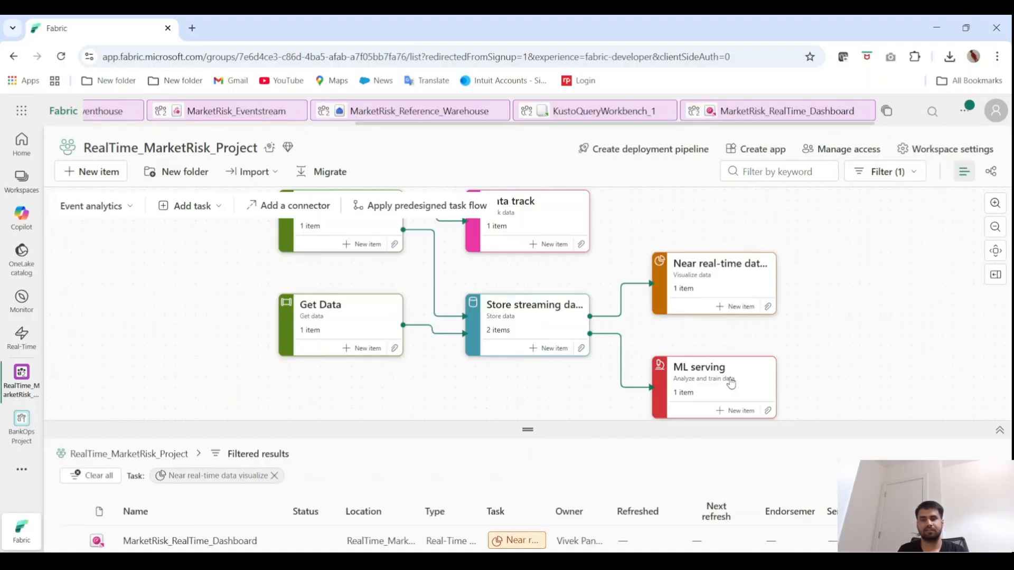
pyautogui.click(731, 383)
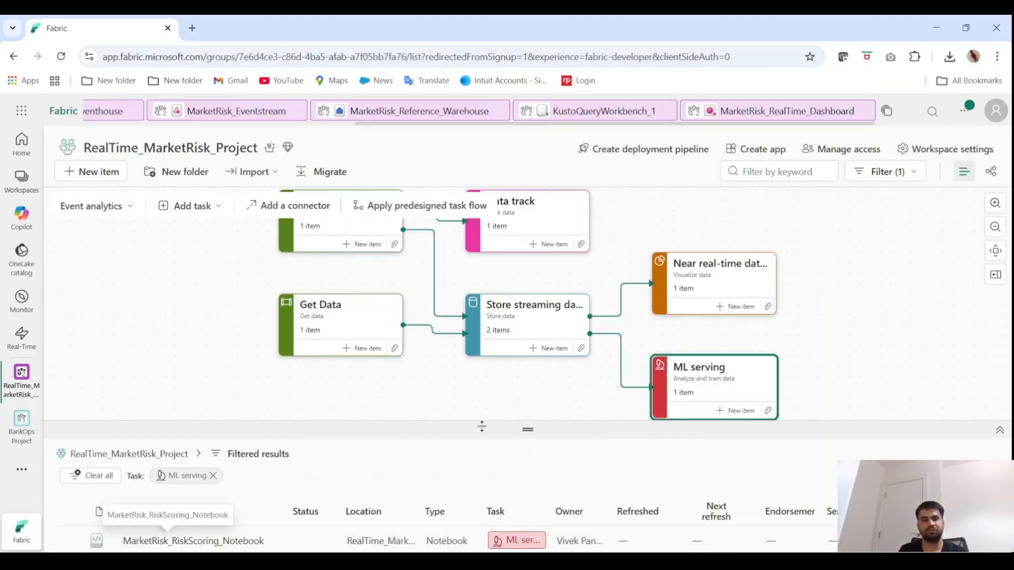
pyautogui.moveTo(504, 429); pyautogui.dragTo(505, 378)
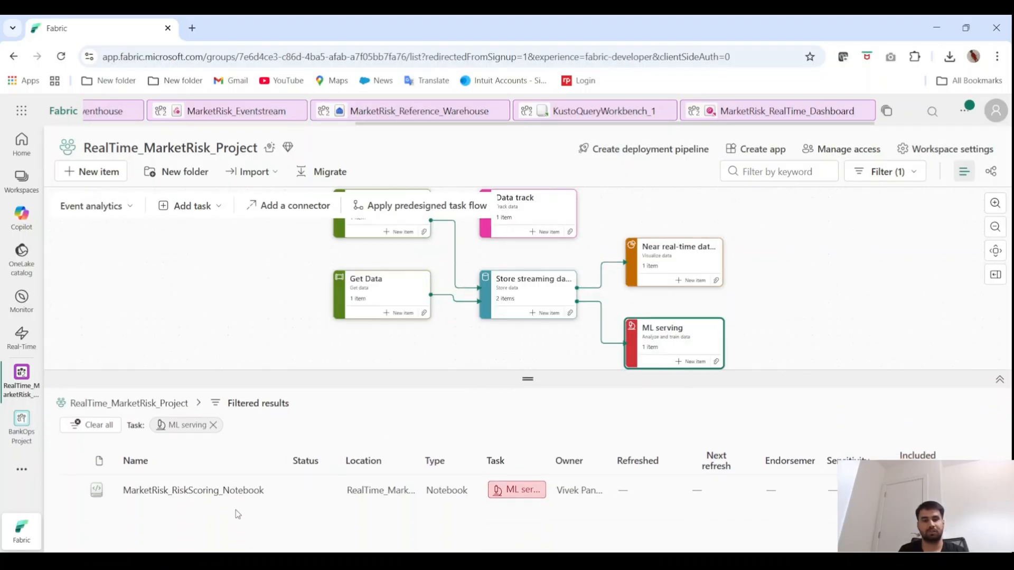
pyautogui.click(177, 491)
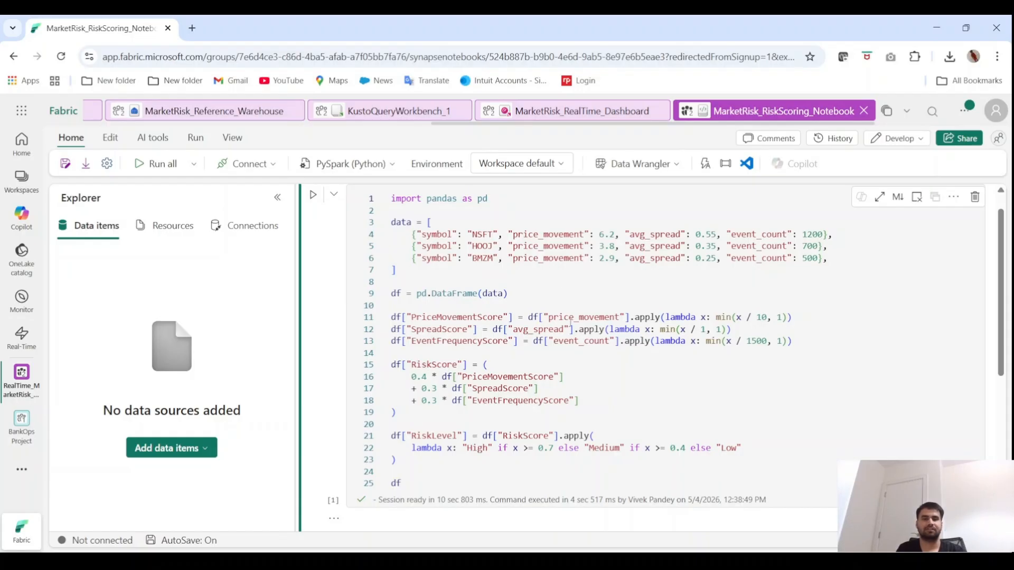
# Review the notebook's pandas code that computes RiskScore and RiskLevel per symbol, highlighting the whole cell from import to df
pyautogui.scroll(-1, 570, 323)
pyautogui.scroll(1, 570, 323)
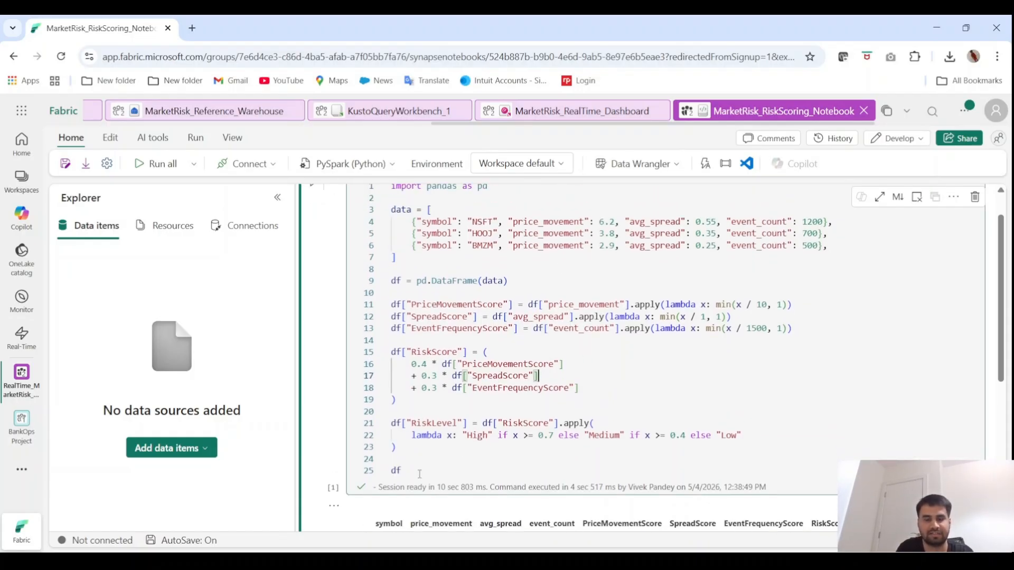
pyautogui.moveTo(418, 474); pyautogui.dragTo(391, 182)
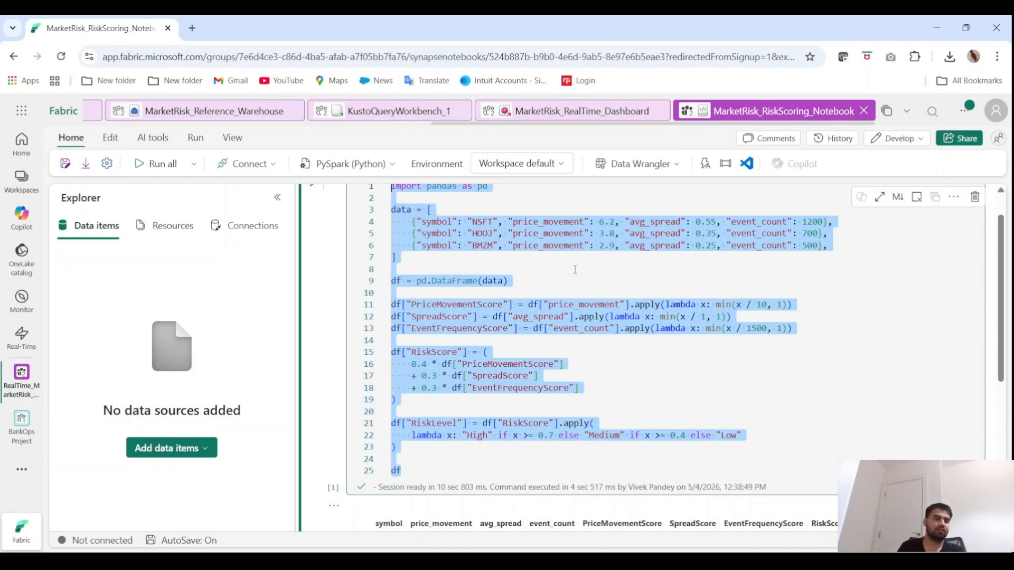
# Return from the risk scoring notebook to the RealTime_MarketRisk_Project workspace overview
pyautogui.click(21, 376)
pyautogui.click(124, 185)
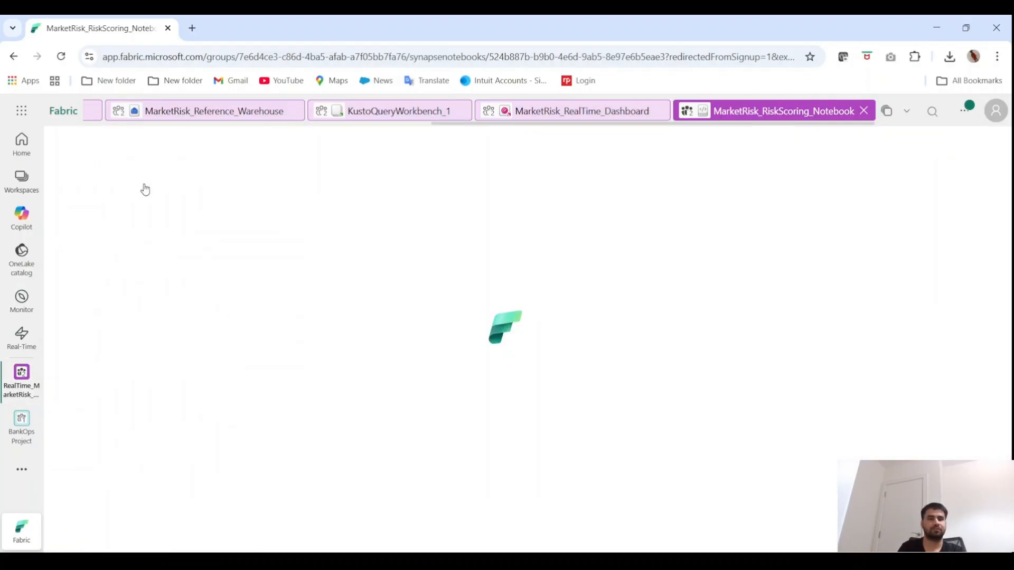